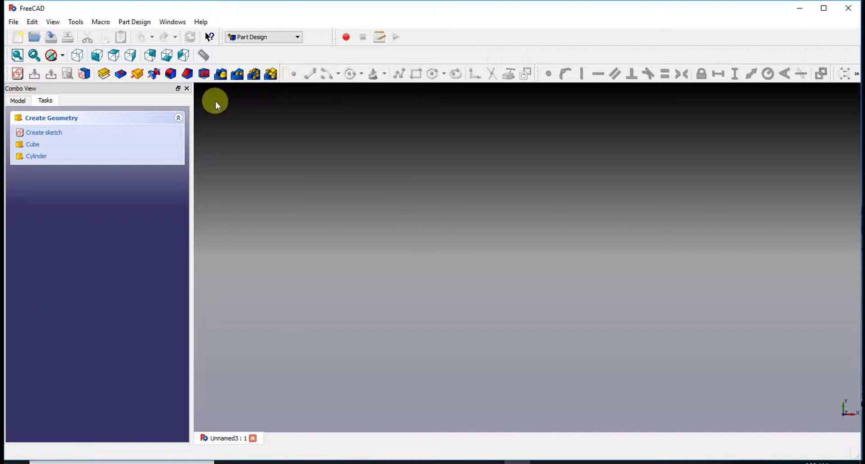
# - Create a sketch on the XY plane with 0 mm offset and switch to the Part workbench
pyautogui.click(59, 132)
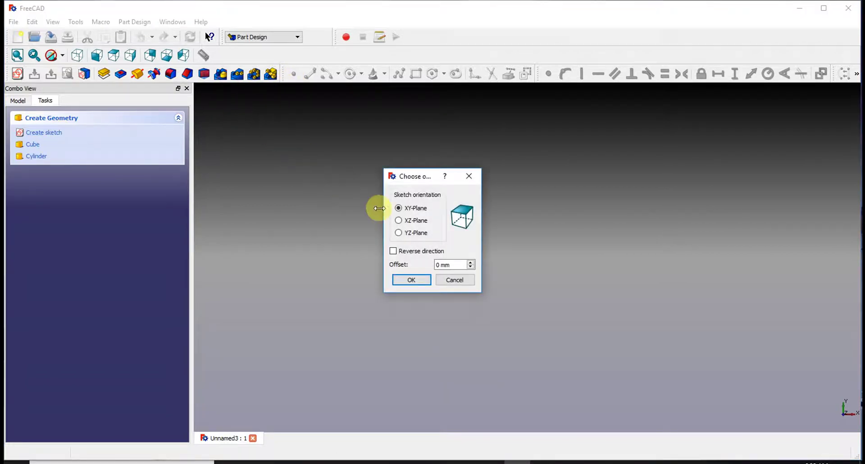
pyautogui.click(419, 280)
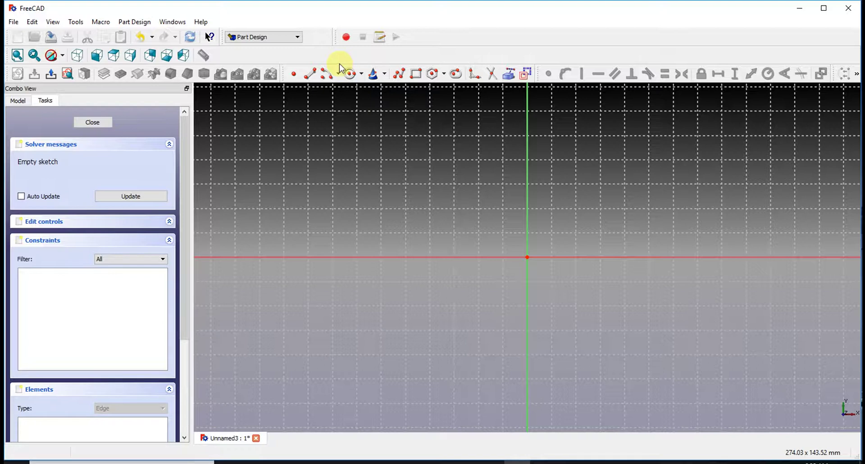
pyautogui.click(295, 37)
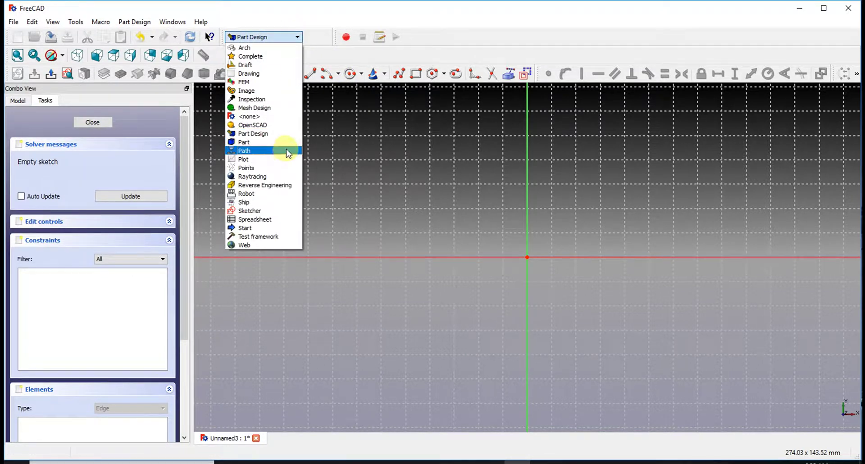
pyautogui.click(285, 142)
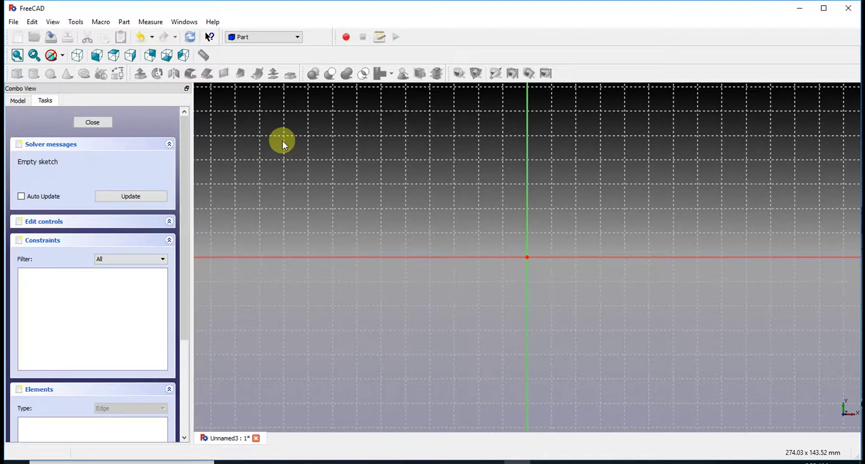
# - Close the empty sketch and delete it from the document
pyautogui.click(92, 122)
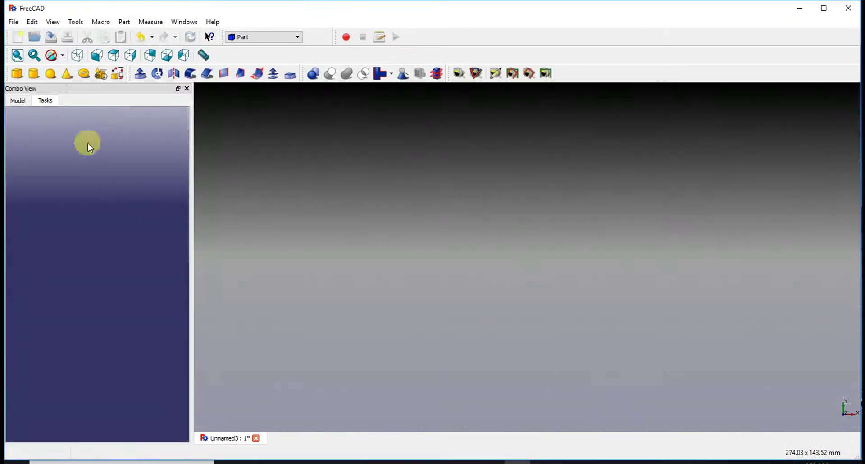
pyautogui.click(18, 100)
pyautogui.click(49, 142)
pyautogui.rightClick(50, 143)
pyautogui.click(93, 290)
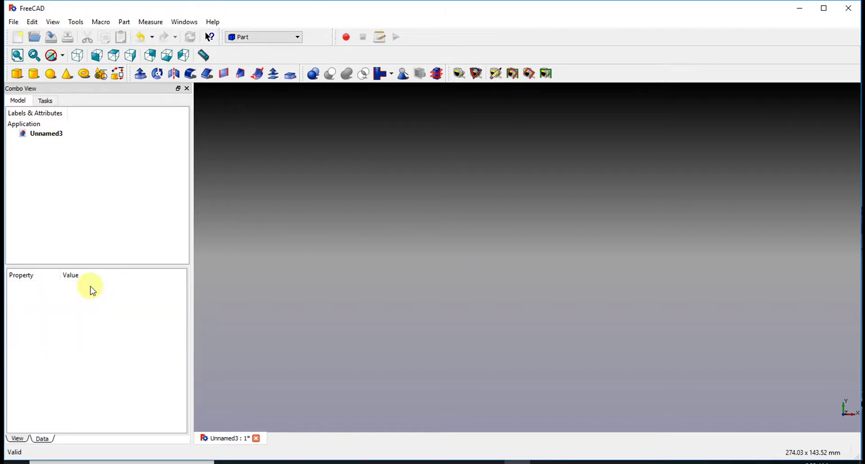
# - Start creating a parametric geometric primitive and choose Helix as its type
pyautogui.click(103, 76)
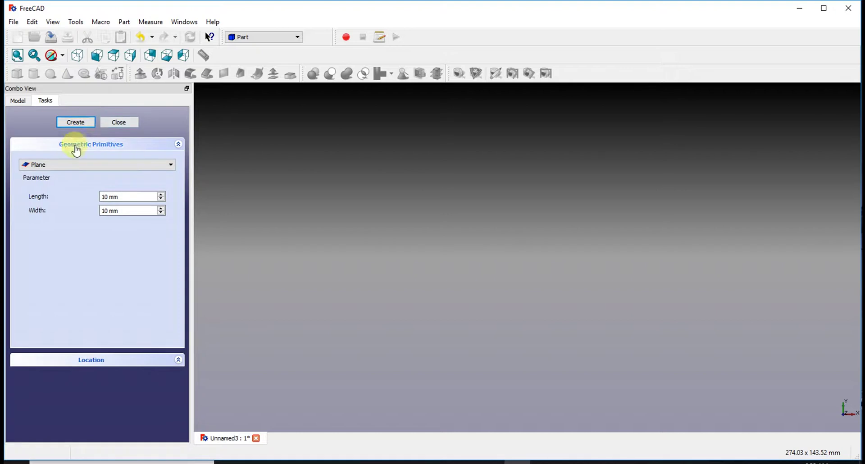
pyautogui.click(169, 166)
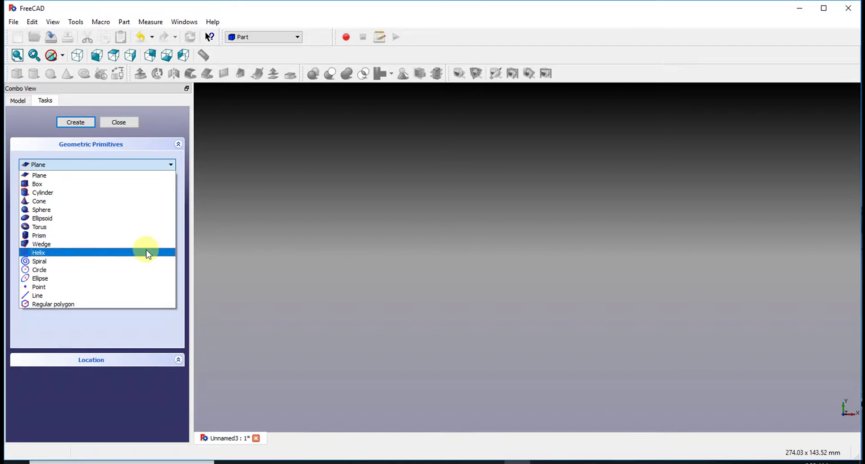
pyautogui.click(148, 253)
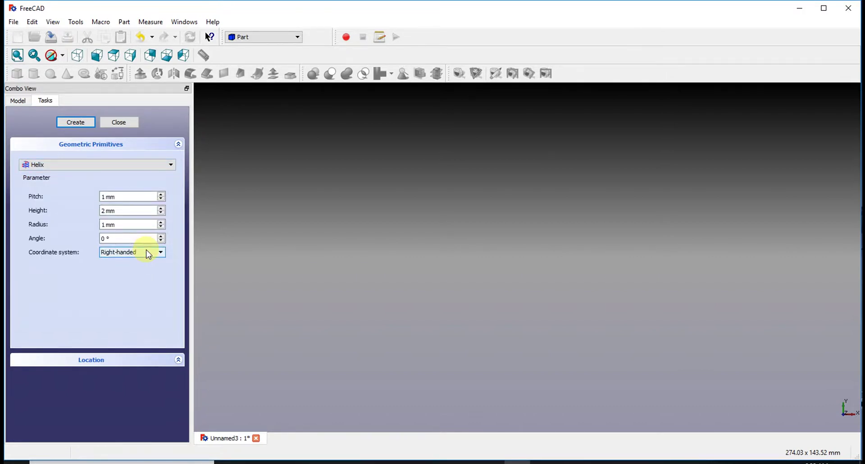
pyautogui.click(158, 197)
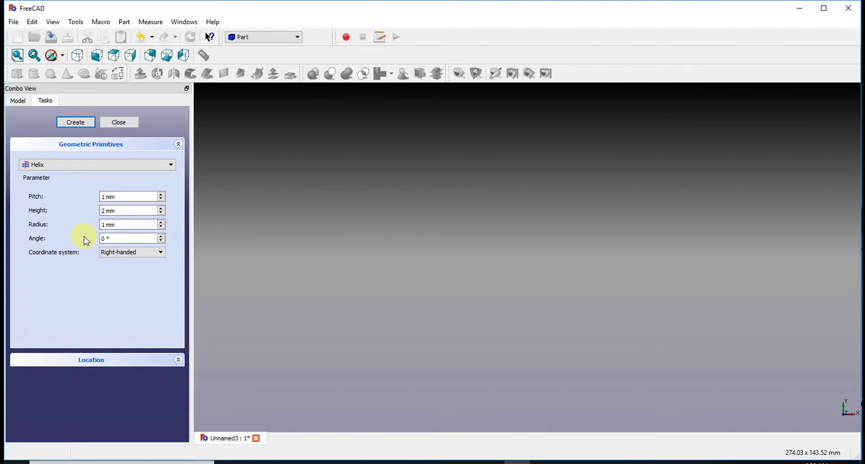
pyautogui.click(113, 235)
# - Create the helix with a height of 21 mm and a radius of 30 mm, and finish primitive creation
pyautogui.click(161, 208)
pyautogui.click(162, 209)
pyautogui.click(161, 209)
pyautogui.click(161, 208)
pyautogui.click(161, 209)
pyautogui.click(161, 209)
pyautogui.click(109, 224)
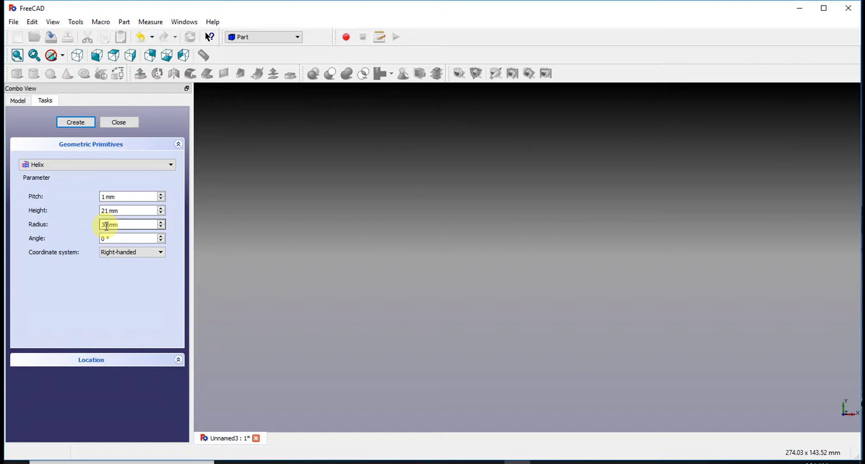
pyautogui.click(78, 124)
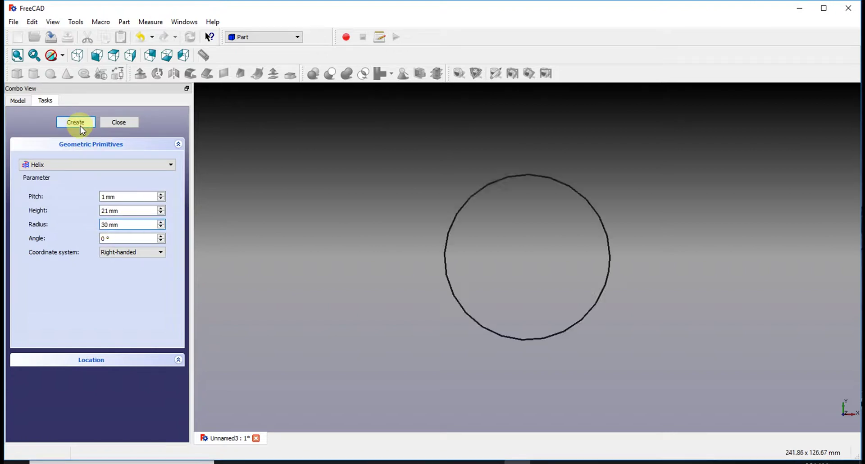
pyautogui.moveTo(372, 212); pyautogui.dragTo(441, 100, button='middle')
pyautogui.moveTo(479, 239); pyautogui.dragTo(390, 259, button='middle')
pyautogui.click(119, 121)
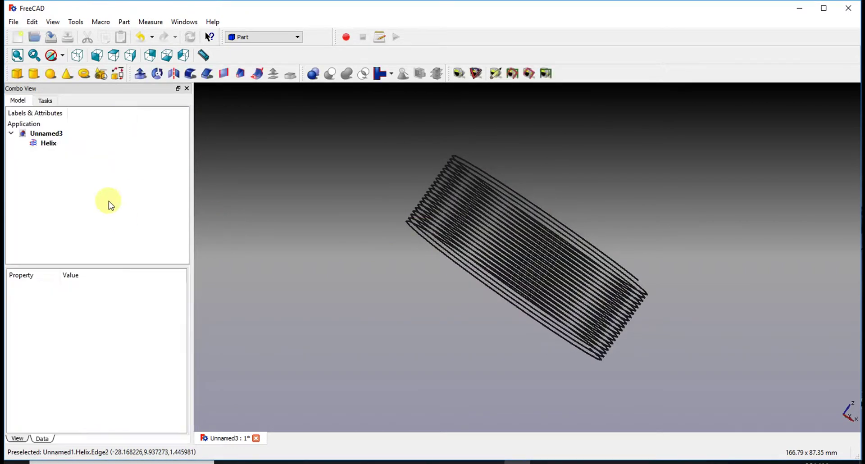
# - Review the helix's view and data properties and set its height to 22.1 mm
pyautogui.click(48, 143)
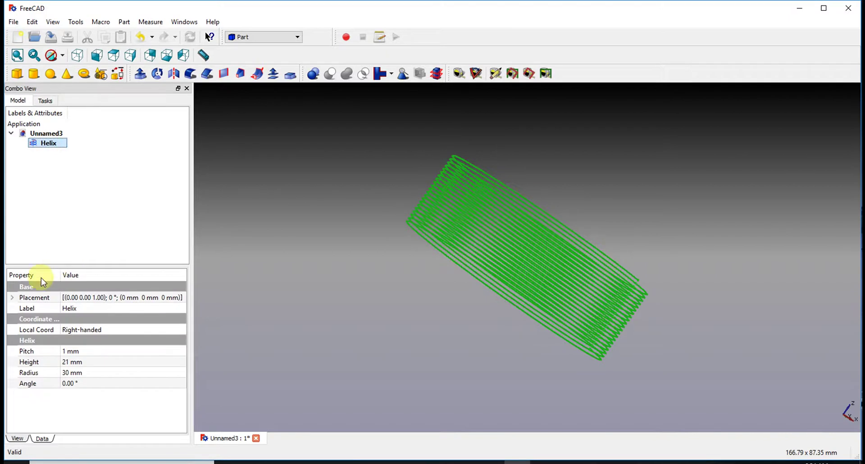
pyautogui.click(17, 438)
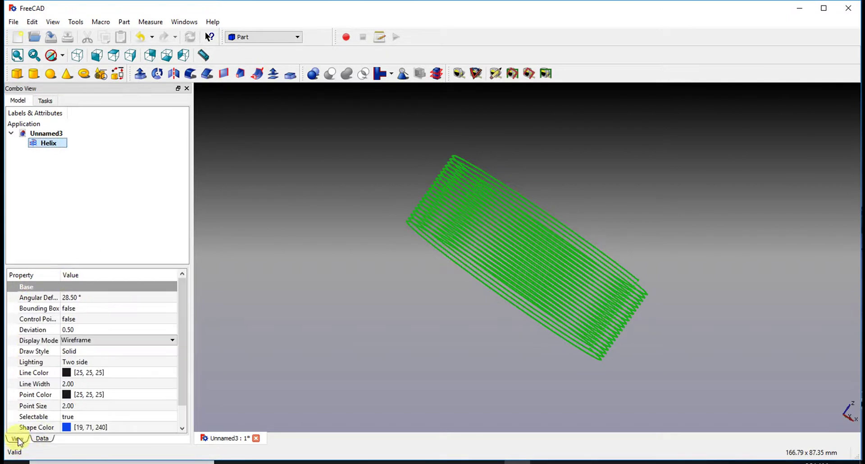
pyautogui.click(42, 438)
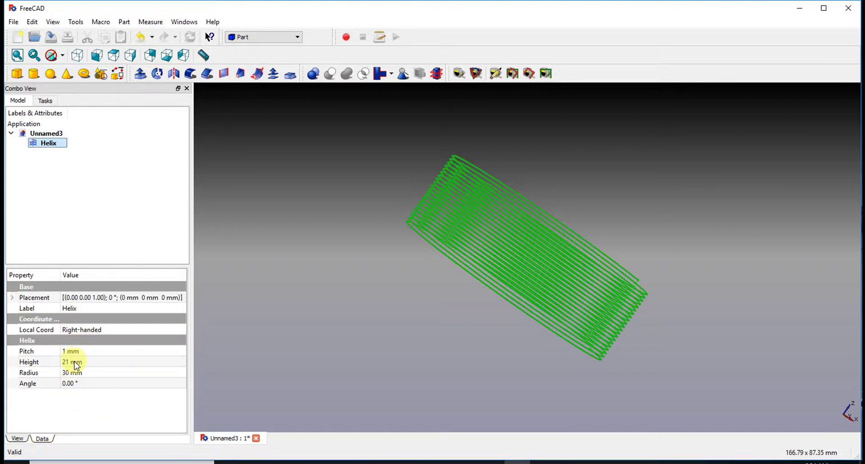
pyautogui.click(72, 361)
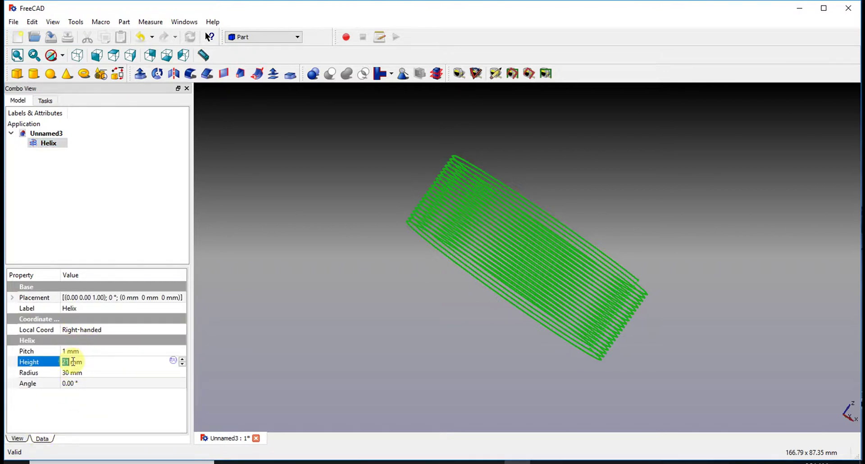
pyautogui.click(183, 353)
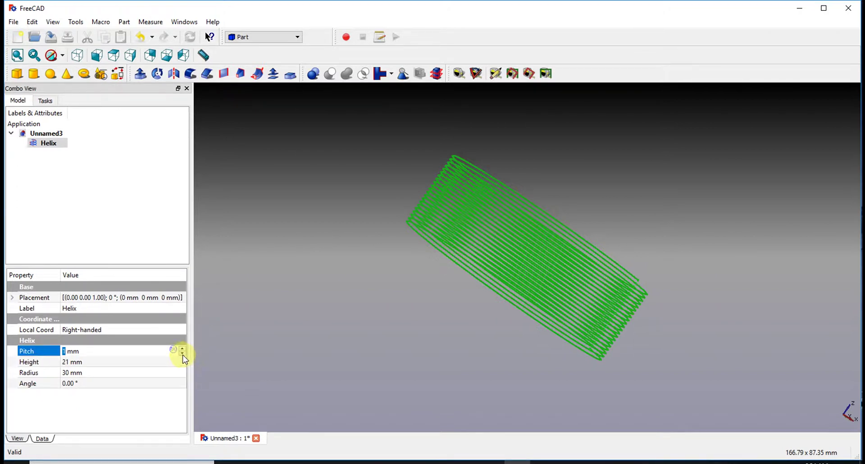
pyautogui.click(169, 359)
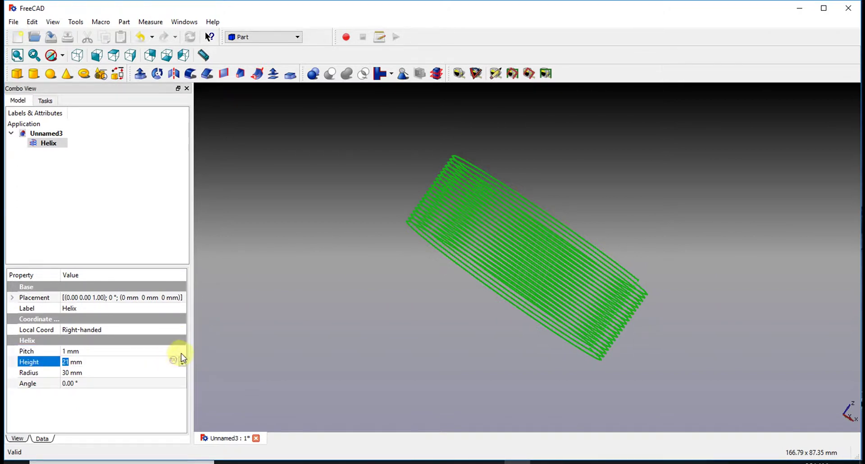
pyautogui.click(182, 358)
pyautogui.click(181, 358)
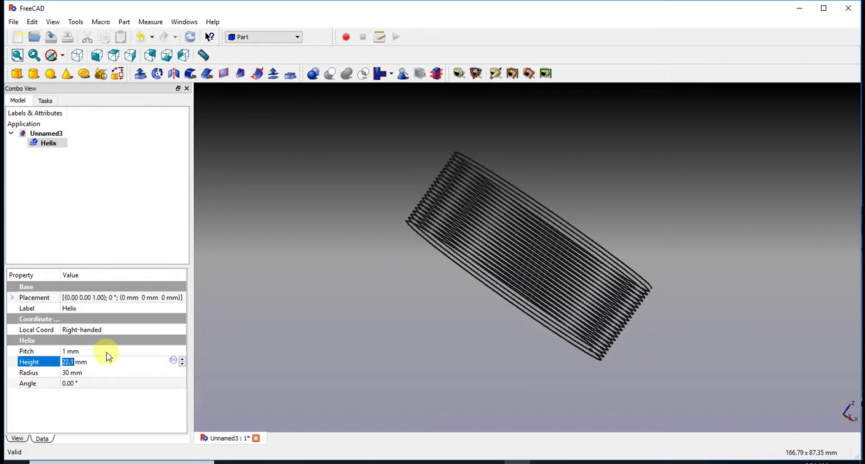
# - Set the helix's pitch to 2.7 mm and inspect the spacing of its turns
pyautogui.click(107, 351)
pyautogui.click(182, 349)
pyautogui.click(182, 349)
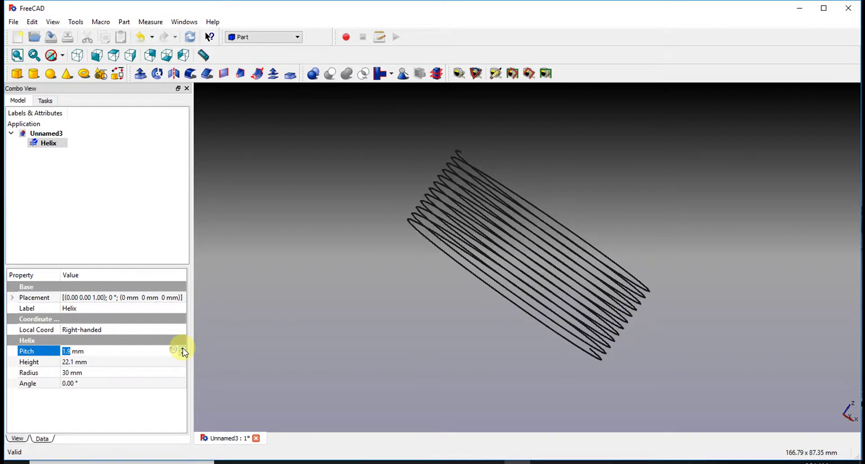
pyautogui.moveTo(441, 307); pyautogui.dragTo(486, 239, button='middle')
pyautogui.scroll(5, 485, 239)
pyautogui.moveTo(521, 189); pyautogui.dragTo(463, 306, button='middle')
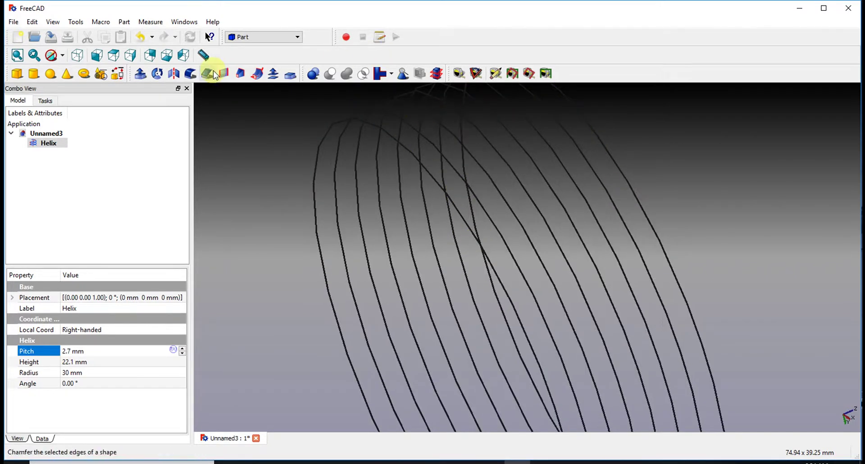
# - Measure the distance between two adjacent turns of the helix at two different places
pyautogui.click(203, 55)
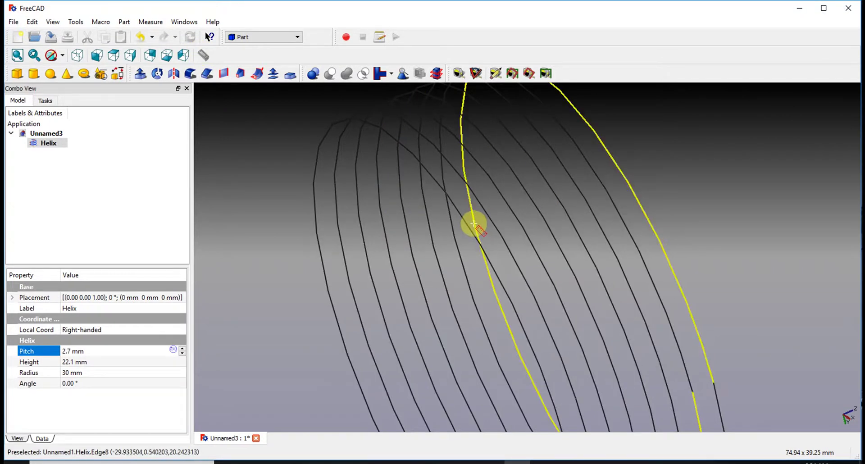
pyautogui.click(451, 226)
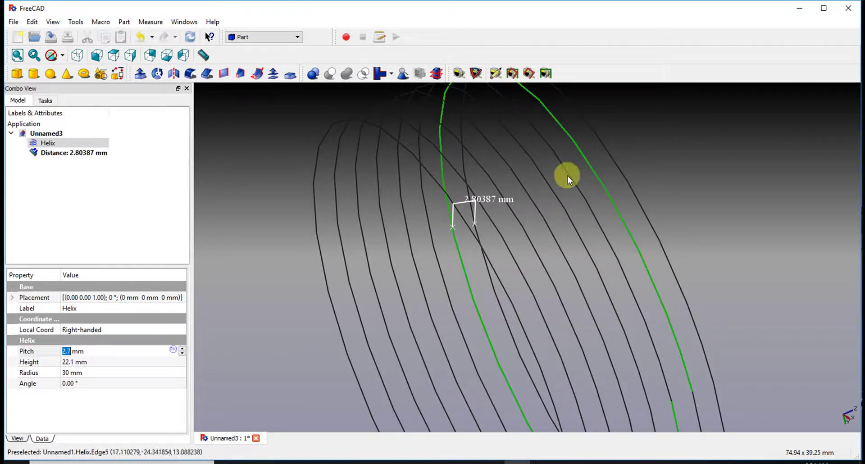
pyautogui.rightClick(568, 136)
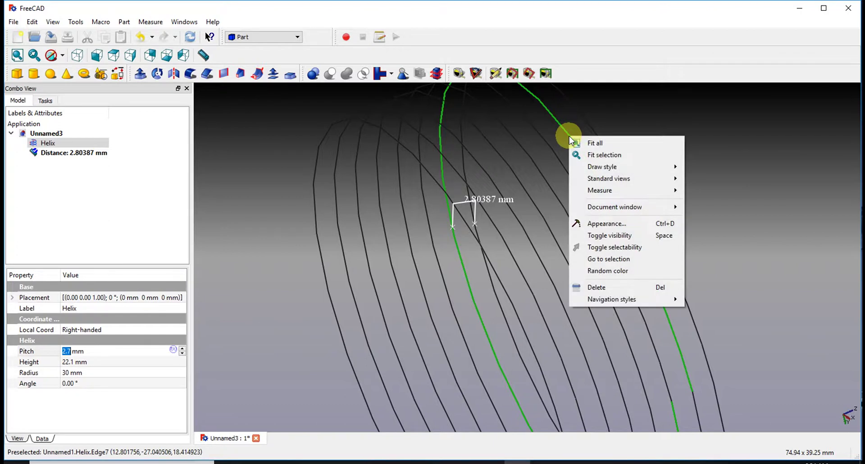
pyautogui.click(731, 188)
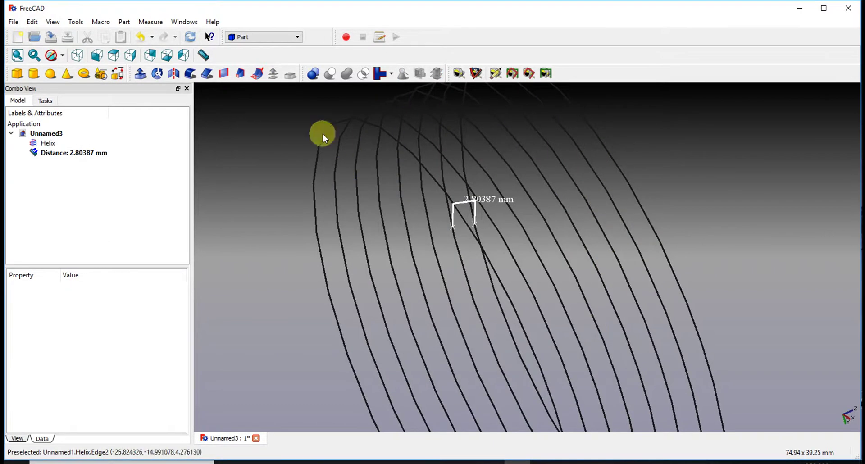
pyautogui.click(203, 55)
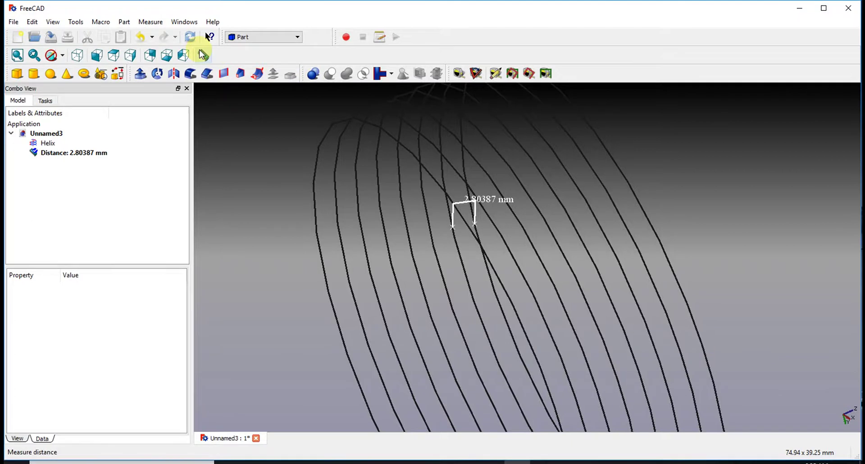
pyautogui.click(479, 314)
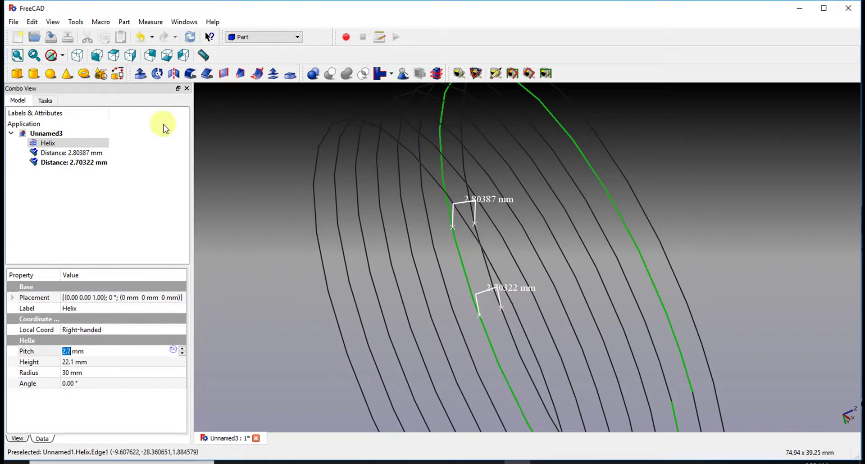
# - Delete both distance measurements from the document
pyautogui.click(96, 152)
pyautogui.rightClick(105, 153)
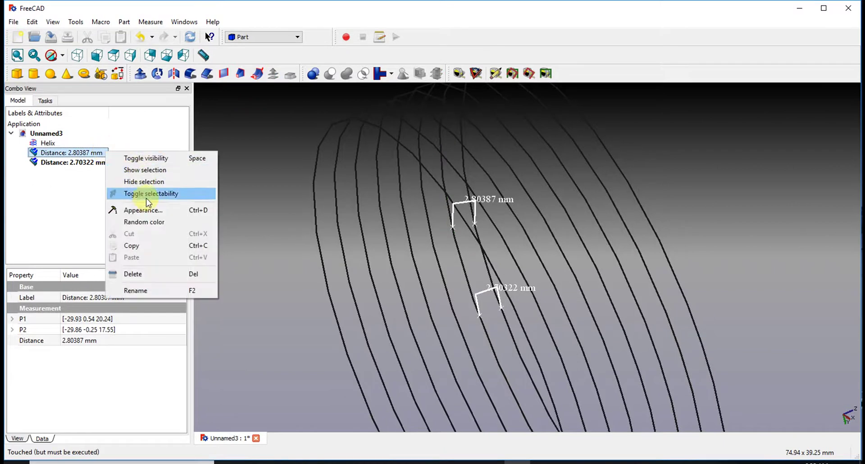
pyautogui.click(155, 275)
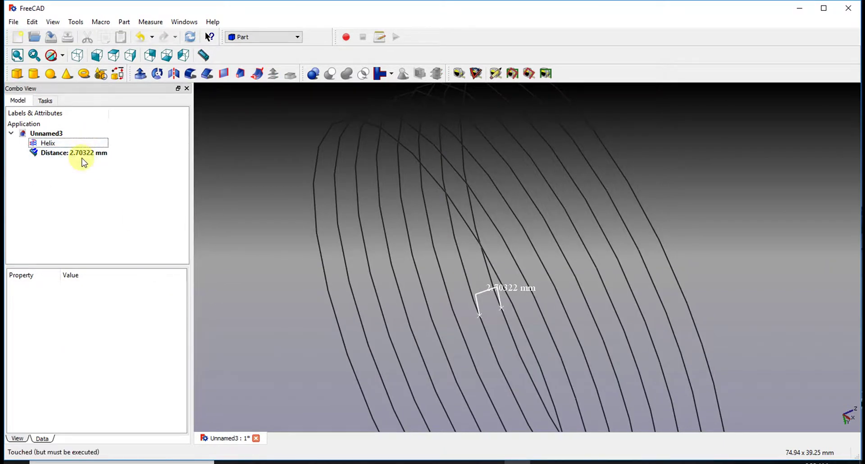
pyautogui.click(85, 152)
pyautogui.rightClick(85, 152)
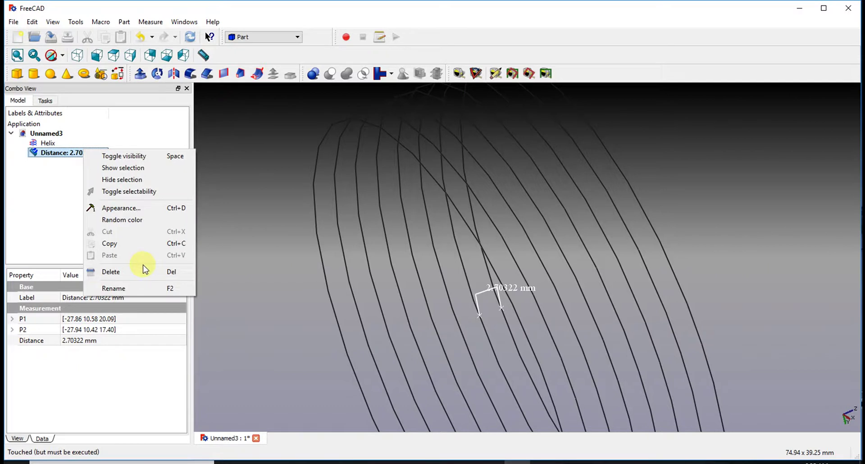
pyautogui.click(141, 270)
# - Set the helix's radius to 29.5 mm
pyautogui.click(49, 143)
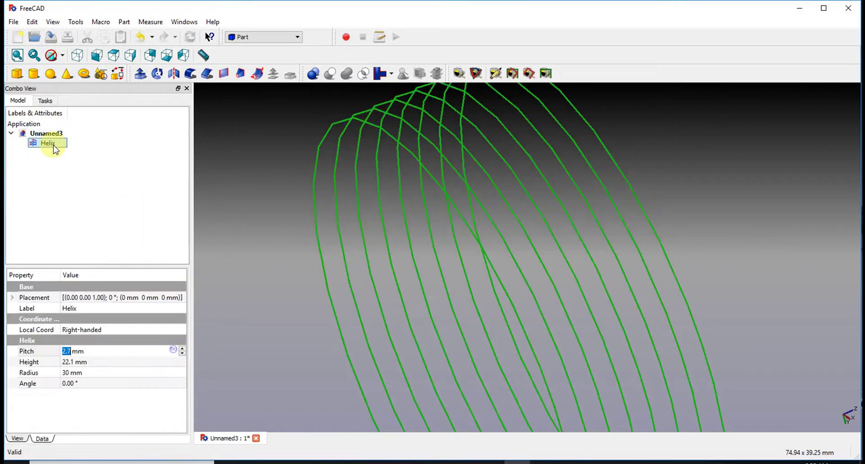
pyautogui.click(113, 350)
pyautogui.click(75, 372)
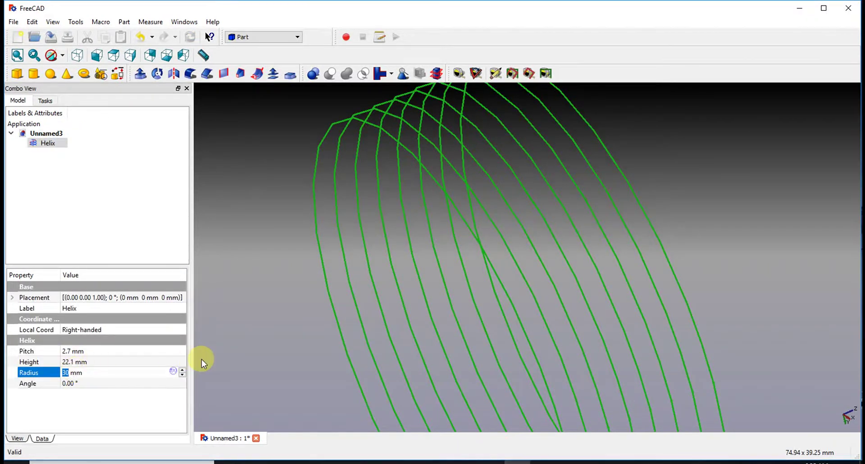
pyautogui.click(182, 369)
pyautogui.click(183, 369)
pyautogui.click(182, 375)
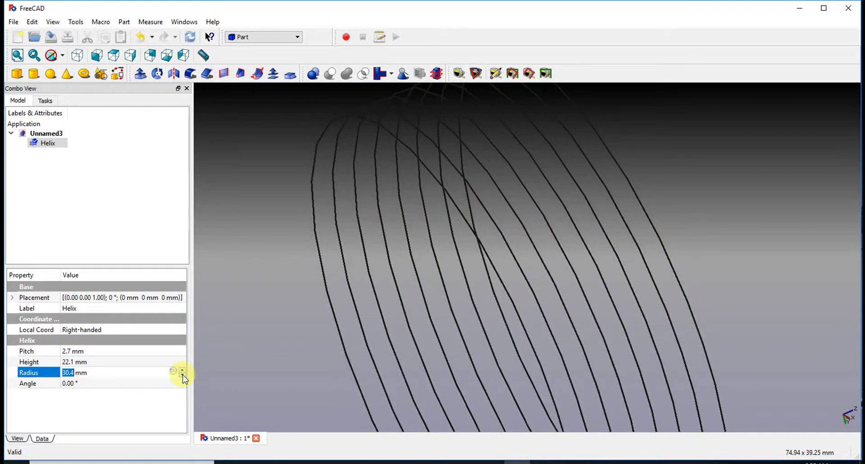
pyautogui.click(183, 375)
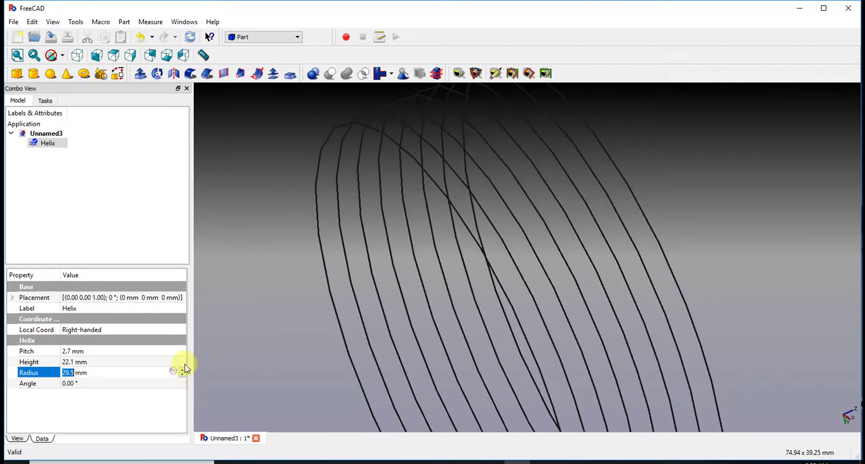
# - Set the helix's radius to 29.6 mm and inspect the whole helix from several angles
pyautogui.click(183, 375)
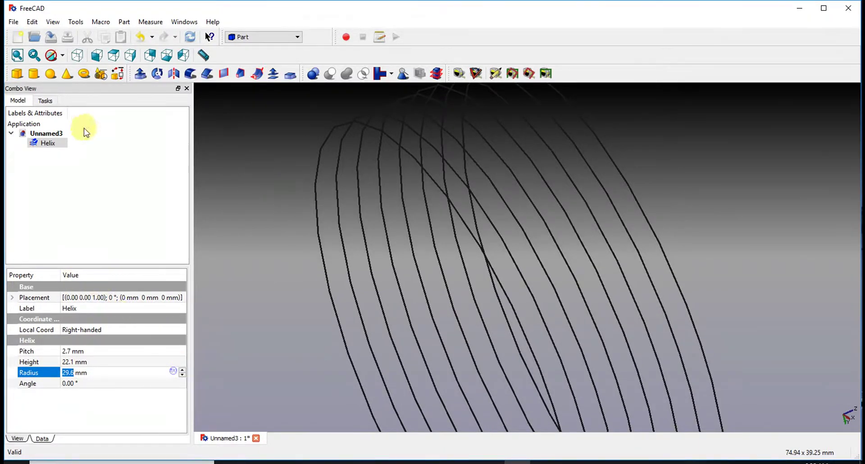
pyautogui.click(18, 55)
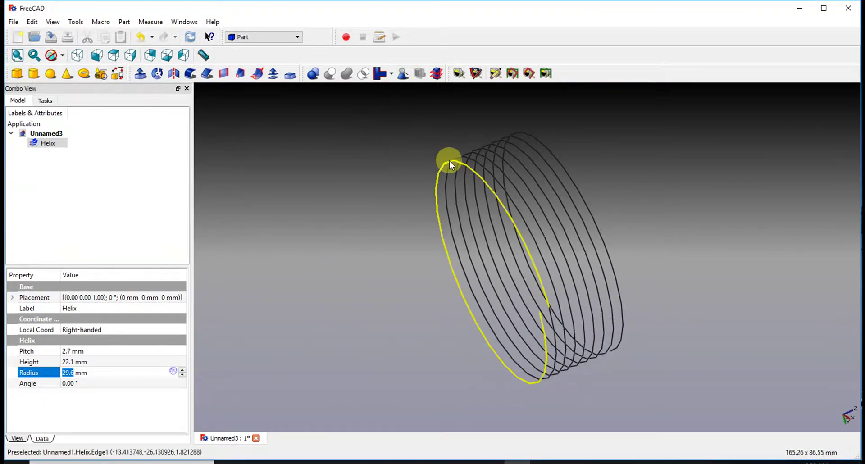
pyautogui.moveTo(506, 195); pyautogui.dragTo(459, 168, button='middle')
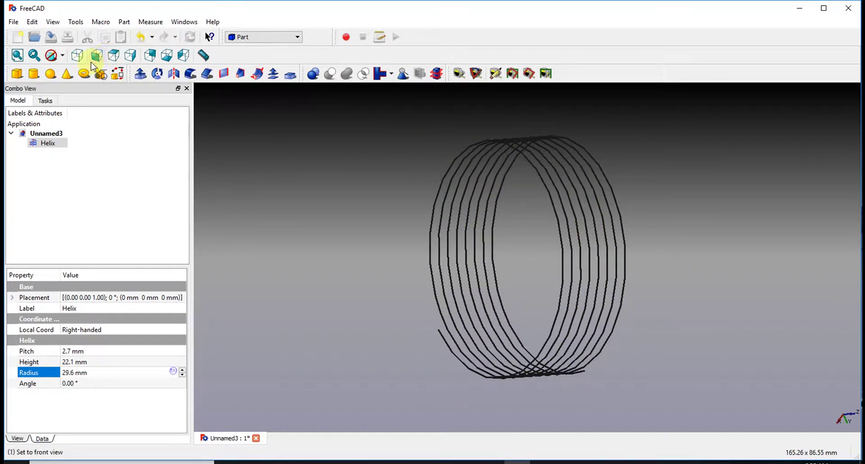
pyautogui.click(77, 55)
pyautogui.moveTo(482, 258); pyautogui.dragTo(514, 224, button='middle')
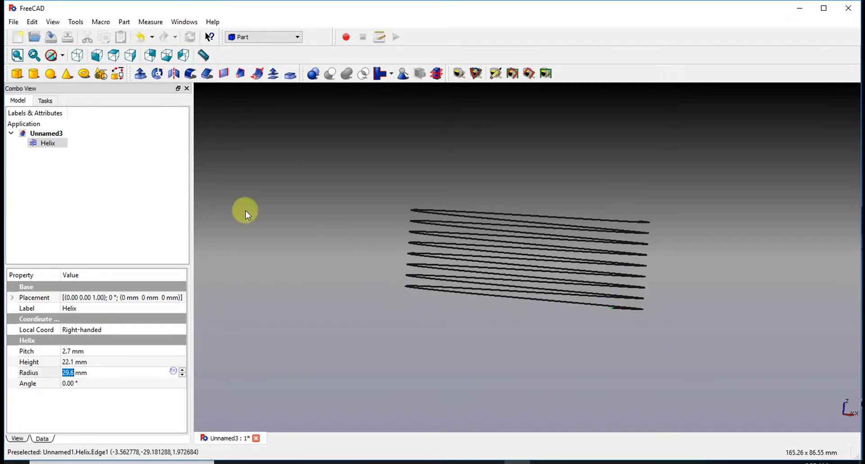
# - Switch to the Part Design workbench and create a new sketch on the XZ plane
pyautogui.click(290, 37)
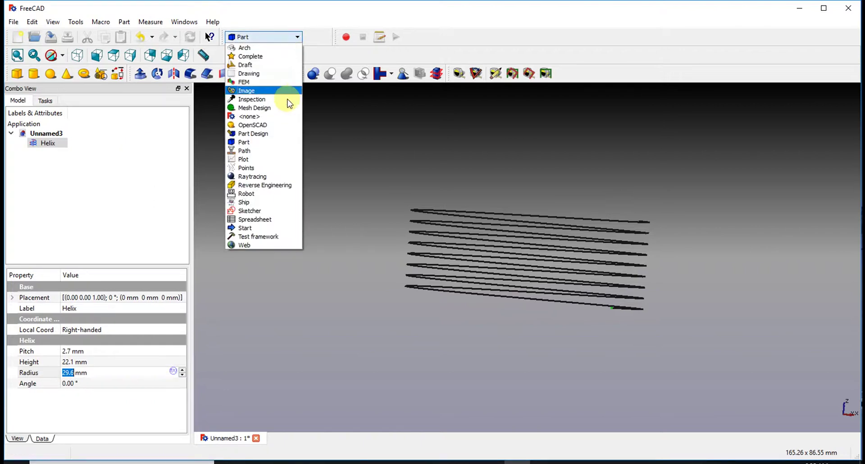
pyautogui.click(280, 130)
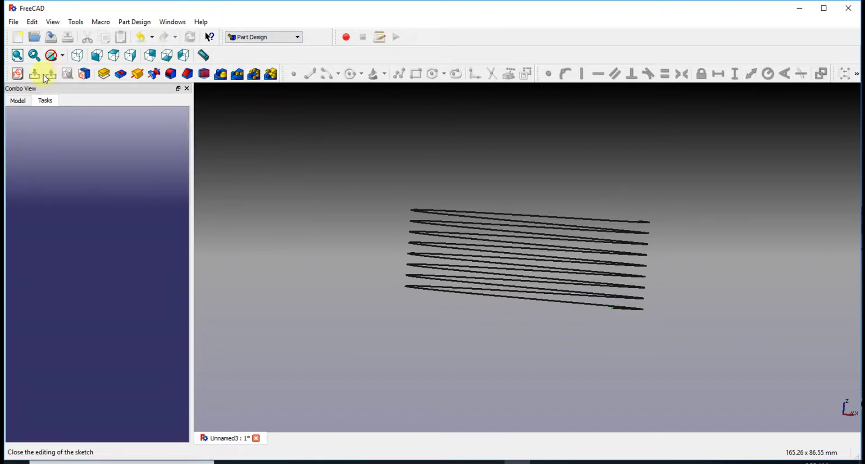
pyautogui.click(17, 73)
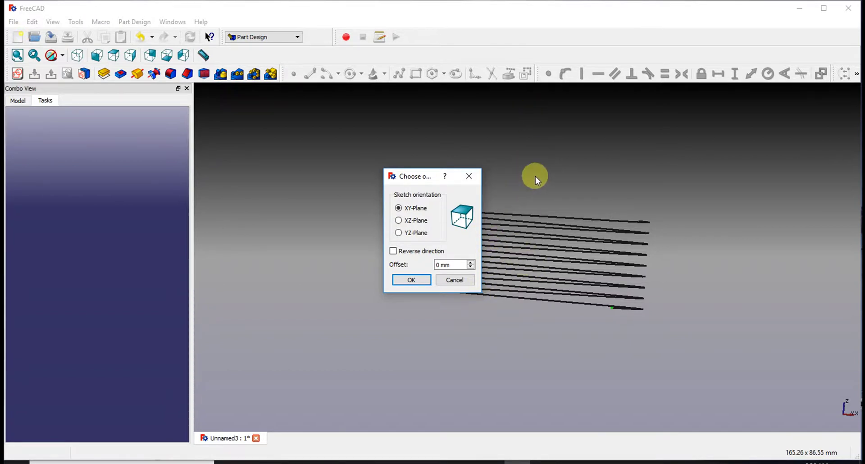
pyautogui.click(399, 220)
pyautogui.click(411, 279)
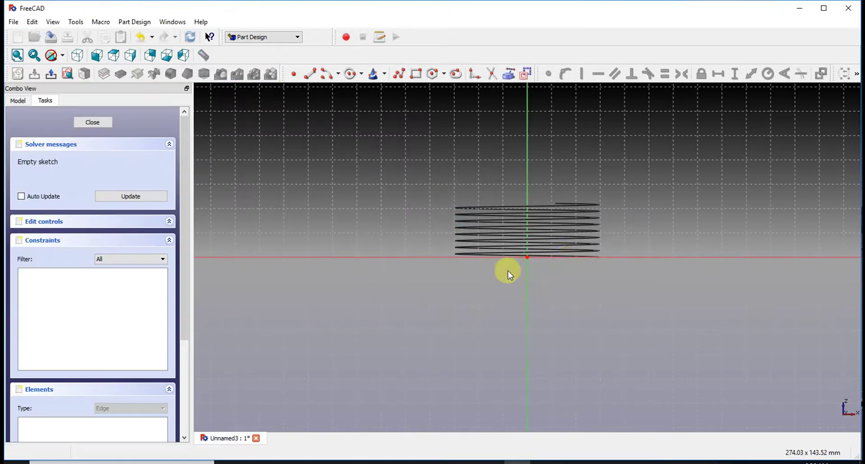
# - Place a sketch point on the horizontal axis at the start of the helix's lowest turn
pyautogui.scroll(8, 570, 251)
pyautogui.scroll(10, 630, 261)
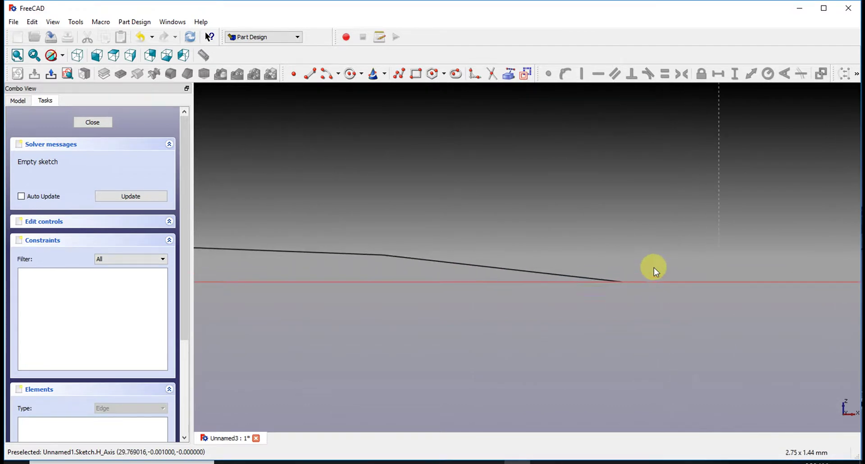
pyautogui.scroll(-5, 608, 282)
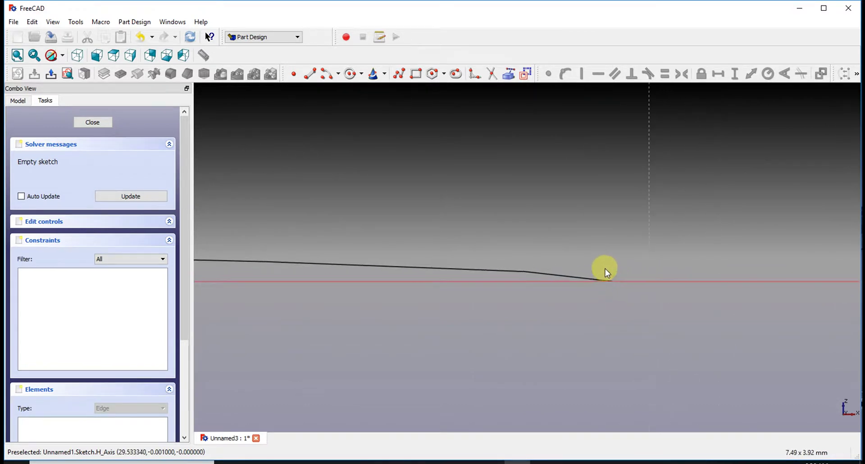
pyautogui.click(292, 77)
pyautogui.click(609, 280)
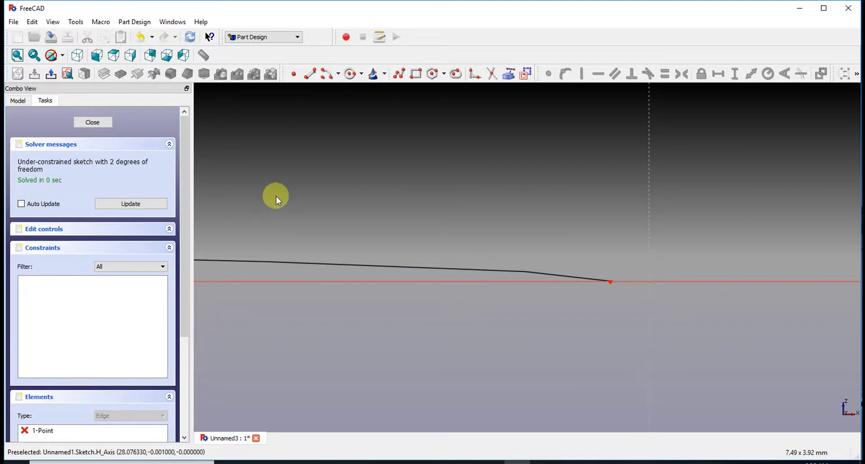
# - Try to make the sketch point coincident with the origin, and undo the constraint
pyautogui.click(17, 55)
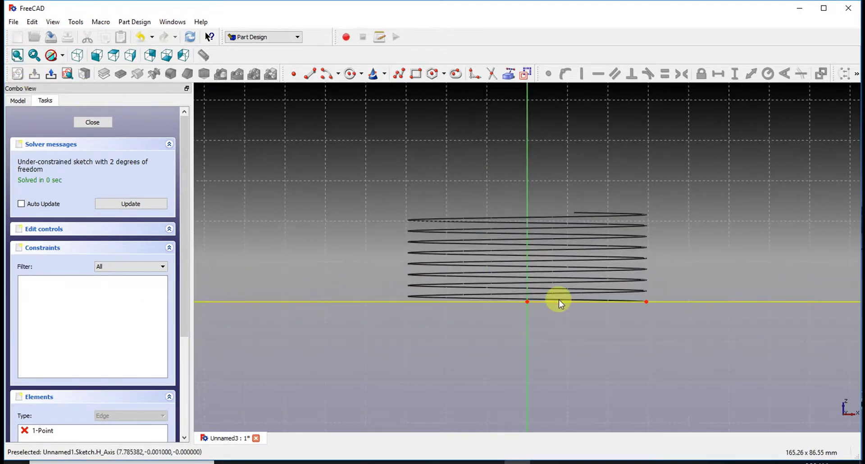
pyautogui.click(646, 302)
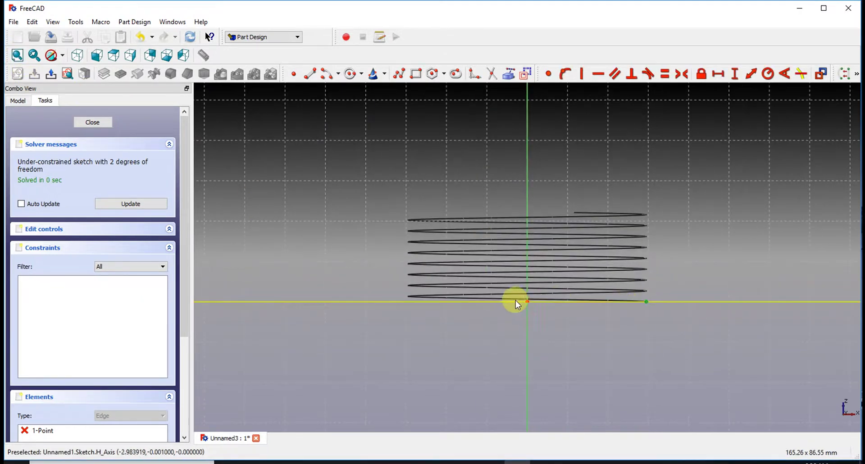
pyautogui.click(528, 302)
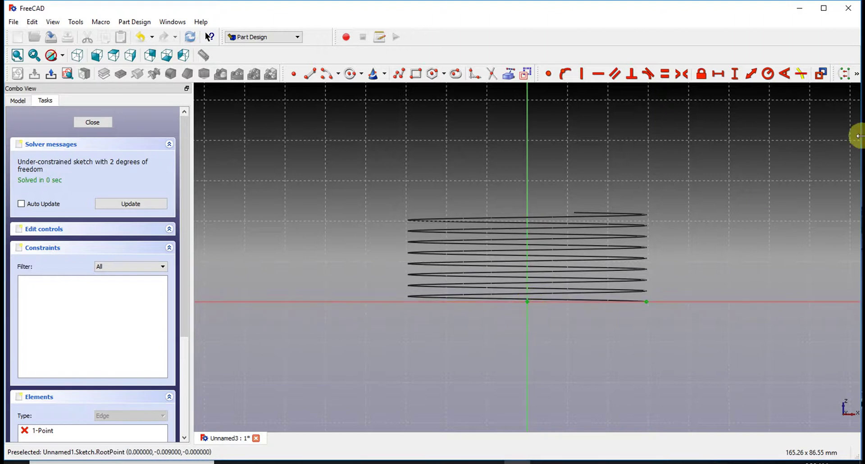
pyautogui.click(547, 74)
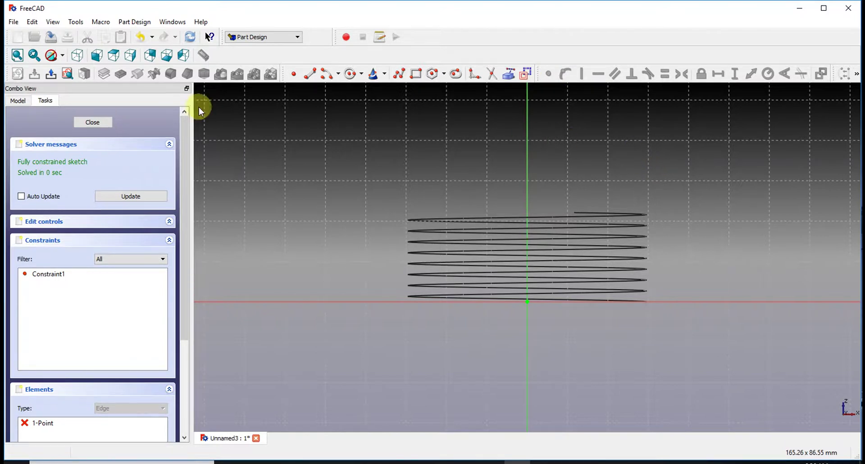
pyautogui.click(142, 36)
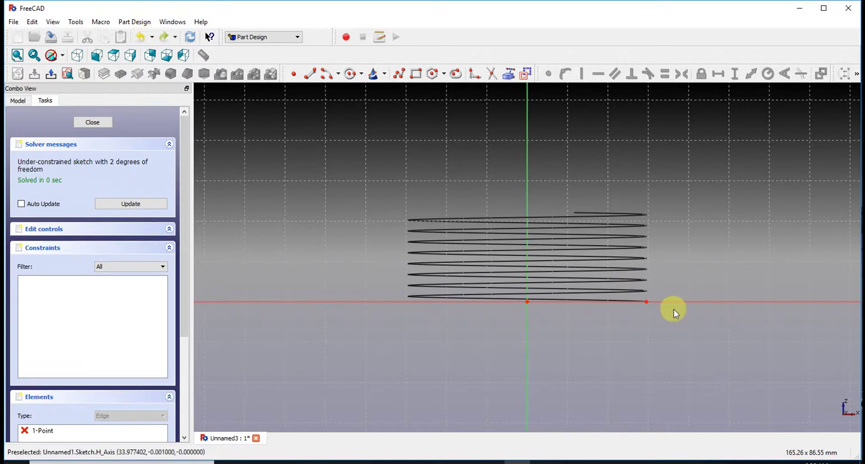
# - Constrain the distance between the sketch point and the origin to 29.5642 mm
pyautogui.click(646, 301)
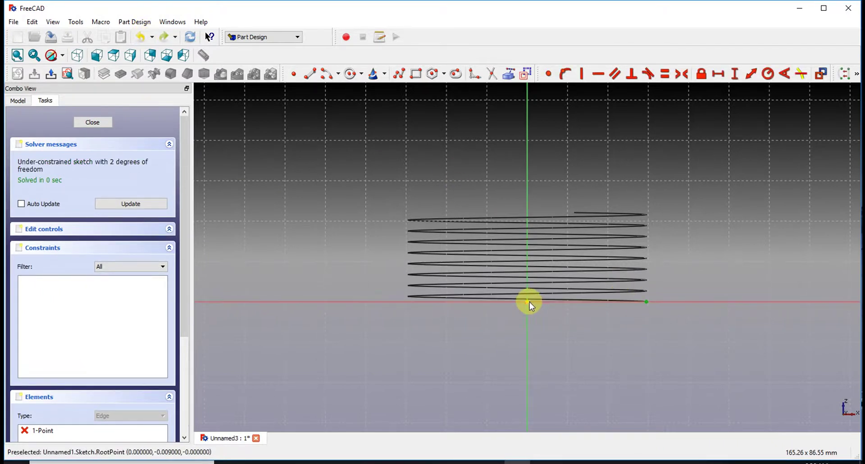
pyautogui.click(749, 75)
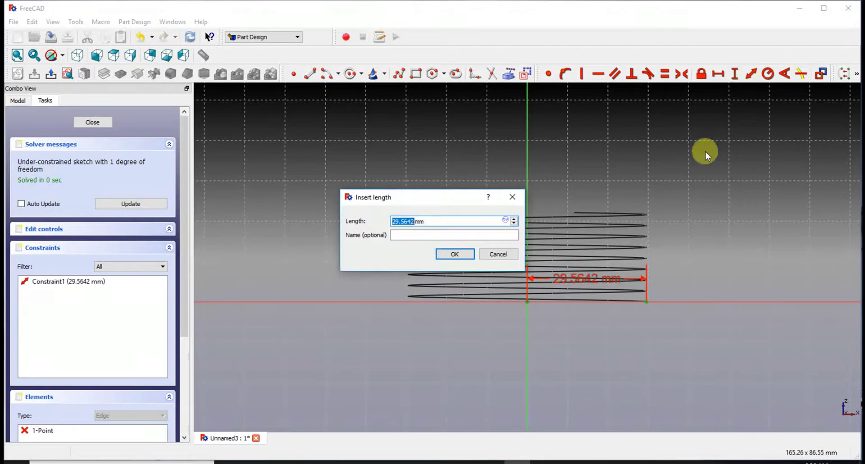
pyautogui.click(448, 255)
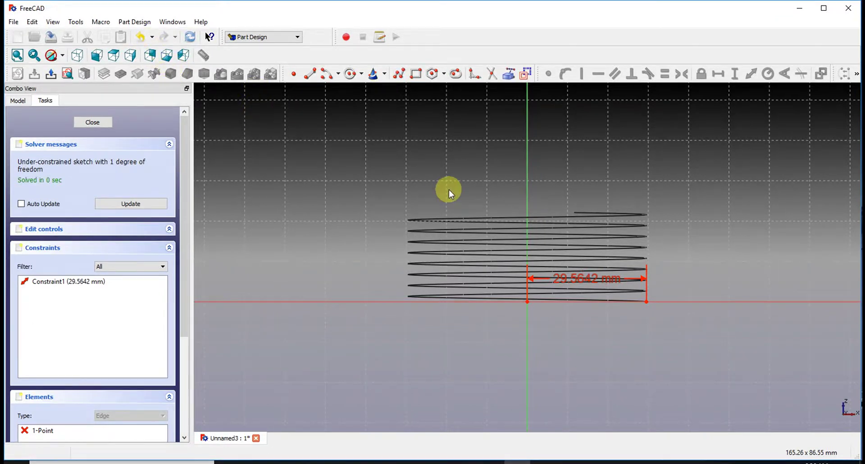
# - Examine from several angles how the constrained sketch point lines up with the start of the helix
pyautogui.moveTo(499, 228)
pyautogui.mouseDown(button='middle')
pyautogui.moveTo(511, 165)
pyautogui.moveTo(501, 241)
pyautogui.moveTo(498, 226)
pyautogui.mouseUp(button='middle')
pyautogui.scroll(4, 653, 303)
pyautogui.scroll(6, 653, 304)
pyautogui.scroll(-1, 648, 302)
pyautogui.moveTo(656, 310)
pyautogui.mouseDown(button='middle')
pyautogui.moveTo(631, 305)
pyautogui.moveTo(640, 311)
pyautogui.moveTo(633, 336)
pyautogui.moveTo(757, 325)
pyautogui.mouseUp(button='middle')
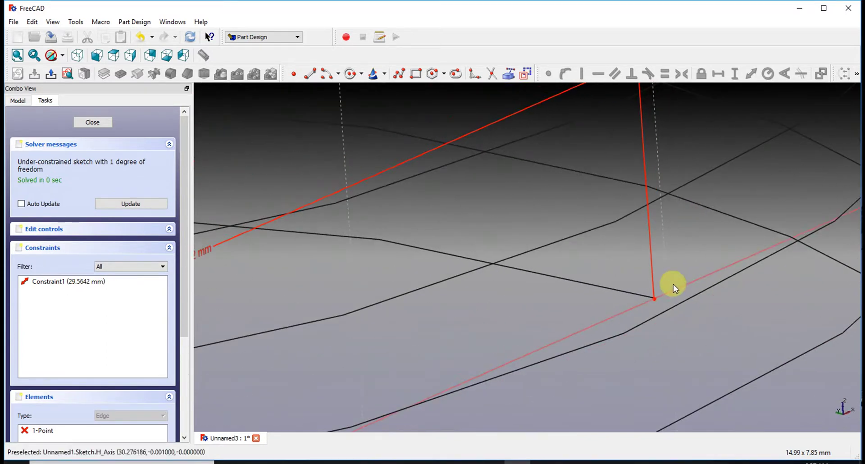
pyautogui.click(77, 56)
pyautogui.scroll(-8, 471, 187)
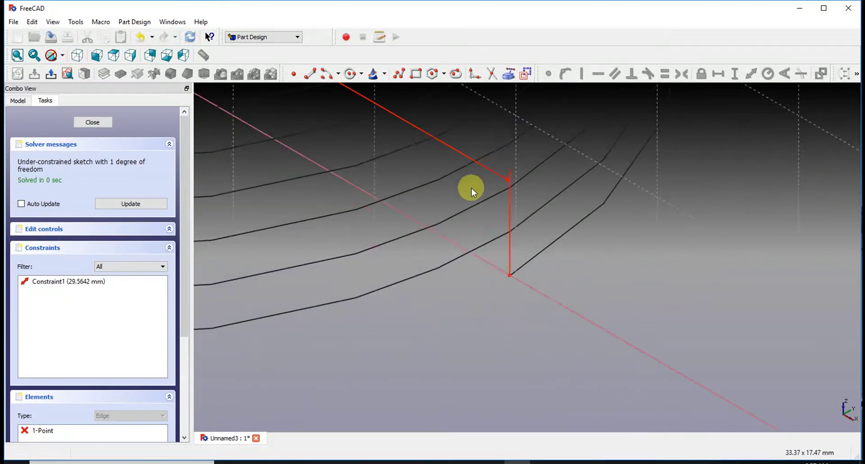
pyautogui.moveTo(467, 220); pyautogui.dragTo(517, 188, button='middle')
pyautogui.scroll(3, 513, 209)
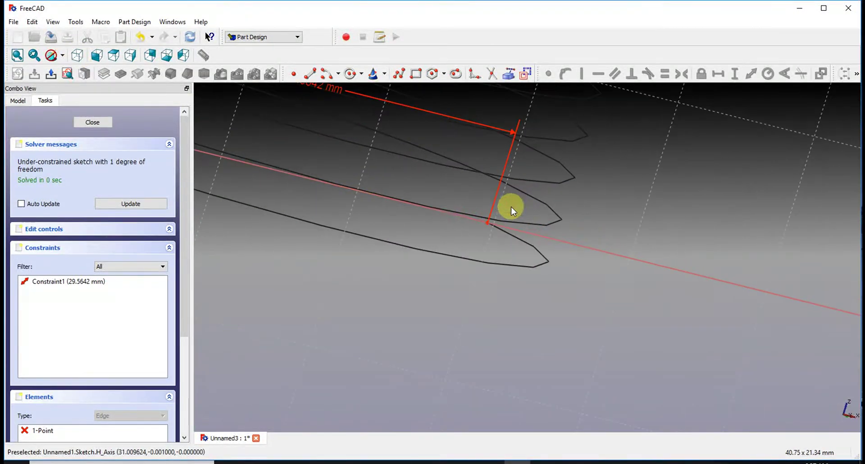
pyautogui.moveTo(446, 204)
pyautogui.mouseDown(button='middle')
pyautogui.moveTo(485, 219)
pyautogui.moveTo(440, 189)
pyautogui.moveTo(441, 155)
pyautogui.mouseUp(button='middle')
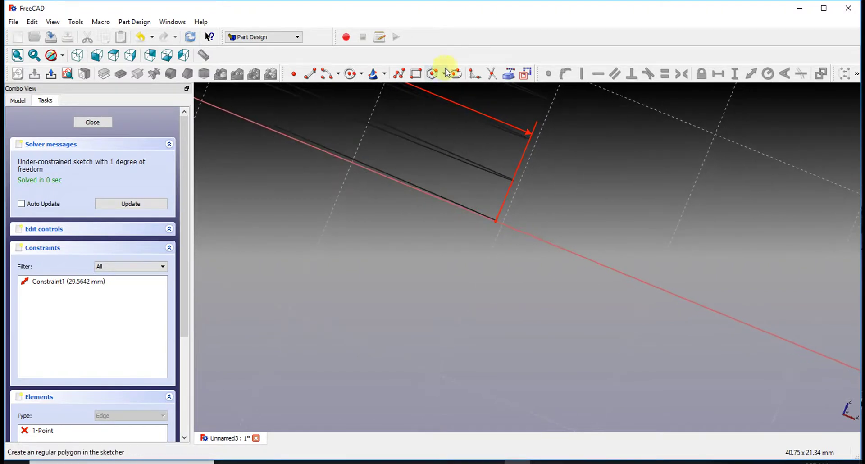
# - Sketch a triangular polyline at the helix's start, with a vertical side about 2 mm long and its outer tip on the horizontal axis
pyautogui.click(347, 74)
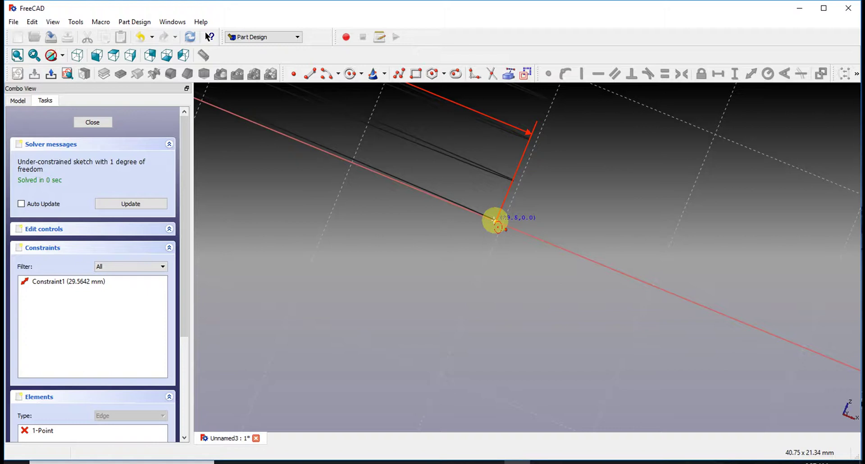
pyautogui.press('Escape')
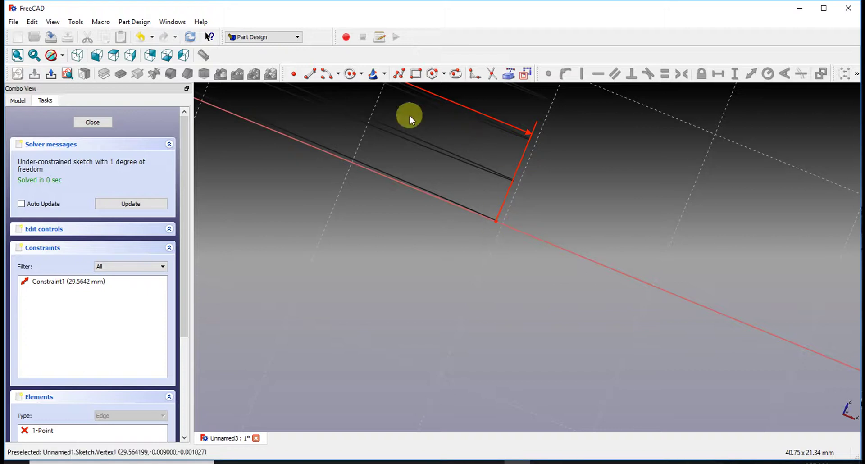
pyautogui.moveTo(369, 103); pyautogui.dragTo(354, 115, button='middle')
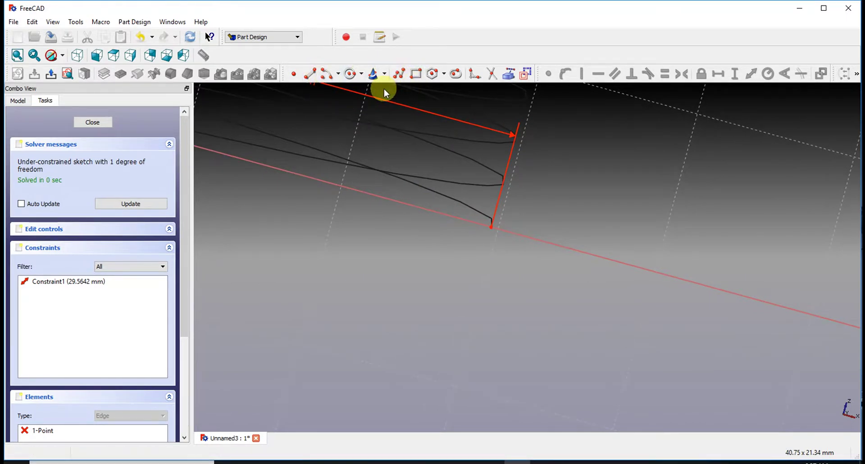
pyautogui.click(399, 74)
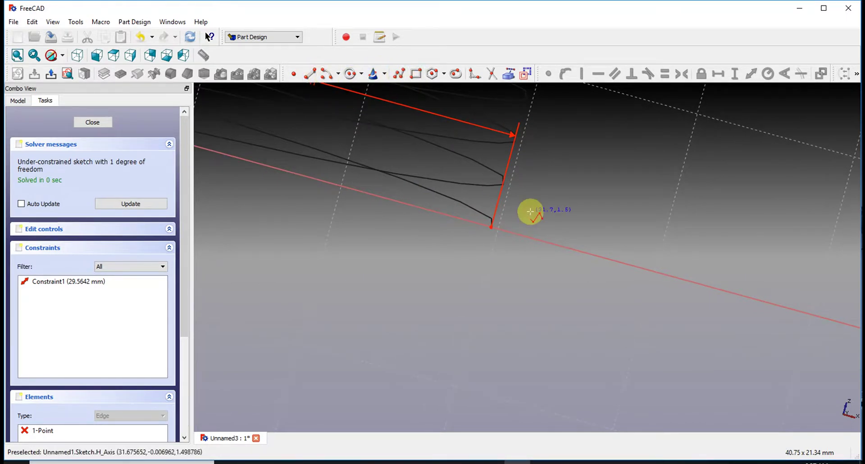
pyautogui.click(495, 214)
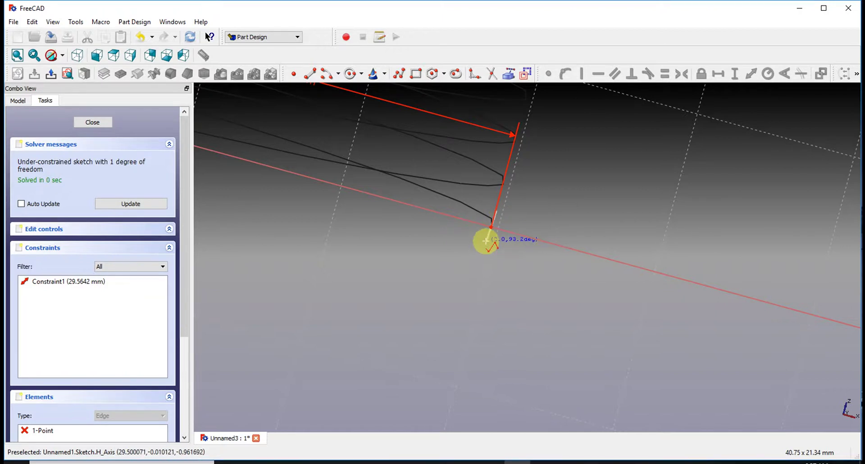
pyautogui.click(488, 244)
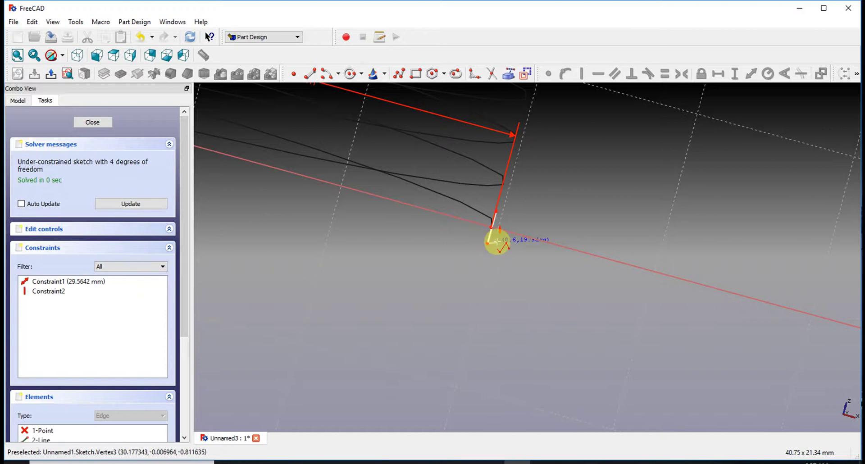
pyautogui.click(528, 237)
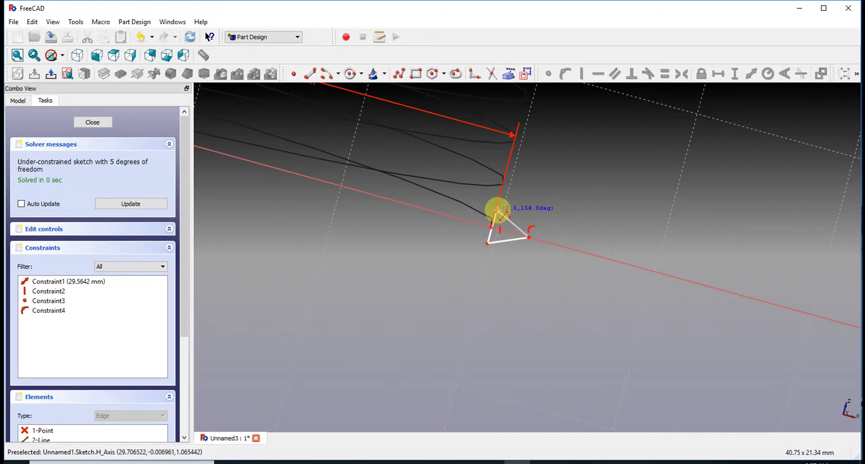
pyautogui.scroll(2, 496, 209)
pyautogui.scroll(2, 496, 209)
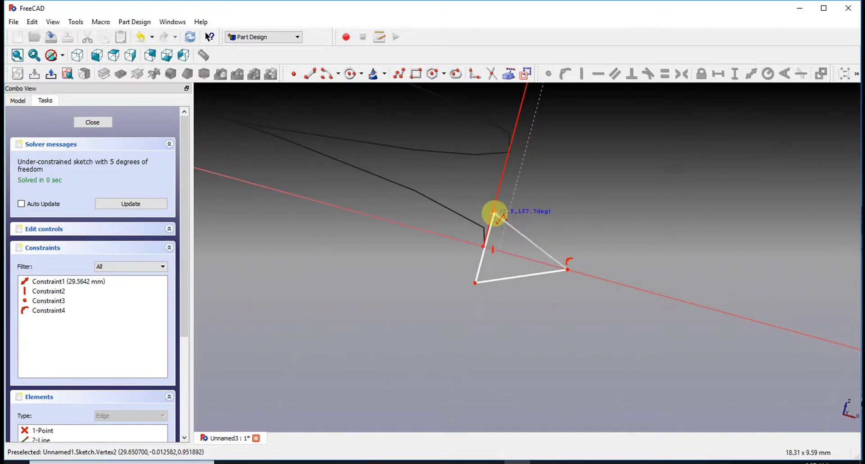
pyautogui.click(506, 217)
pyautogui.rightClick(552, 213)
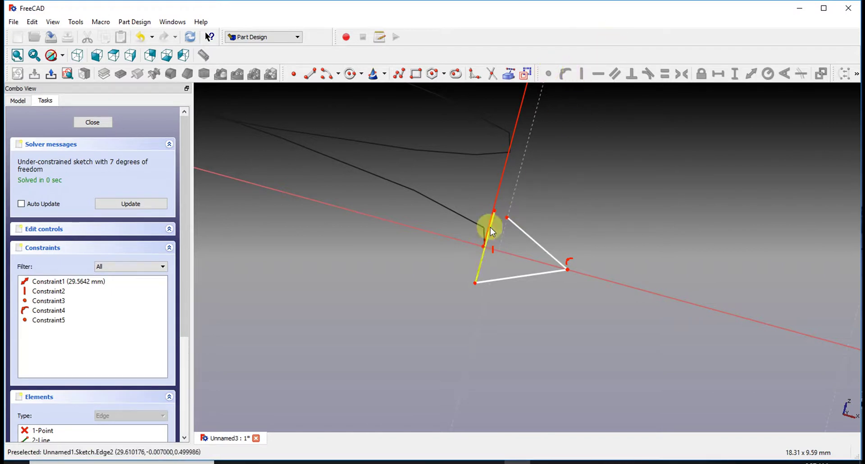
# - Close the triangle by making its two open endpoints coincident, and shift its vertical side slightly upward
pyautogui.click(494, 211)
pyautogui.click(506, 217)
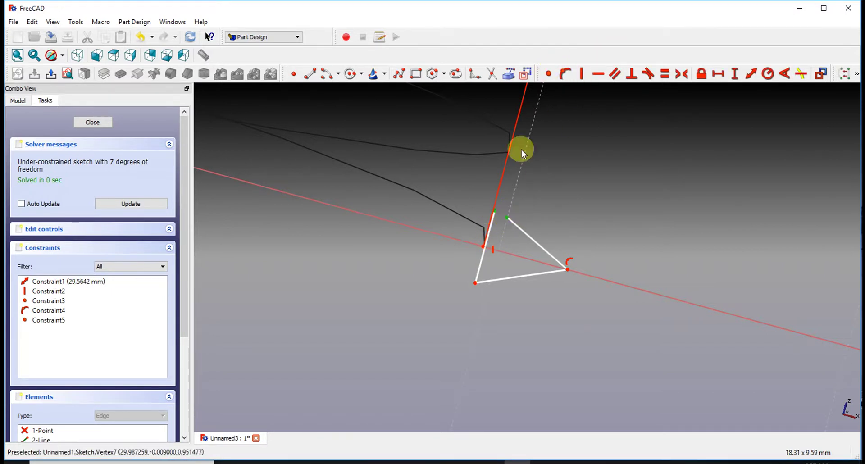
pyautogui.click(548, 73)
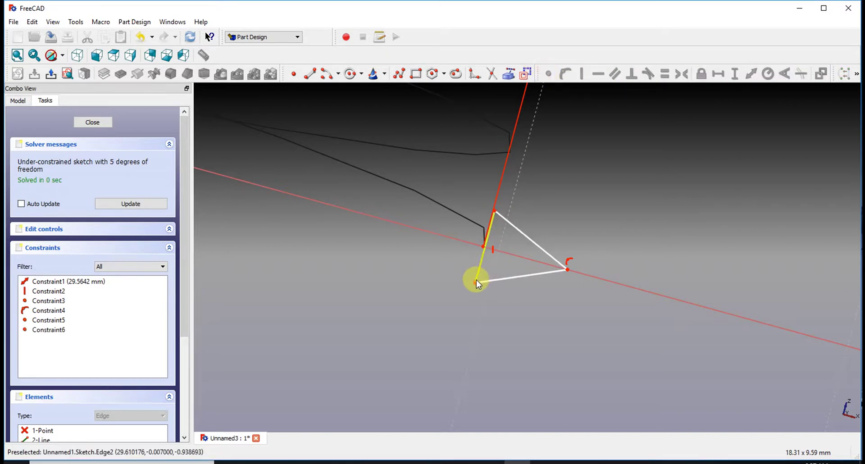
pyautogui.moveTo(476, 281); pyautogui.dragTo(477, 278)
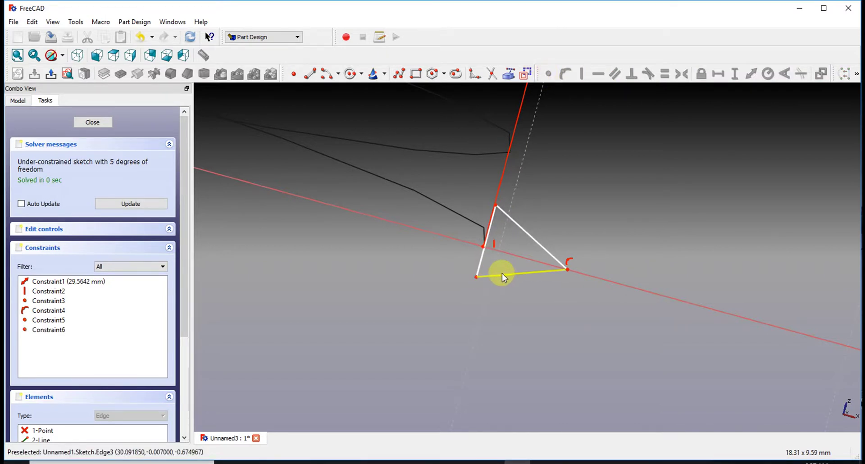
# - Constrain the angle between the triangle's two slanted sides at its outer tip to 60°
pyautogui.click(553, 268)
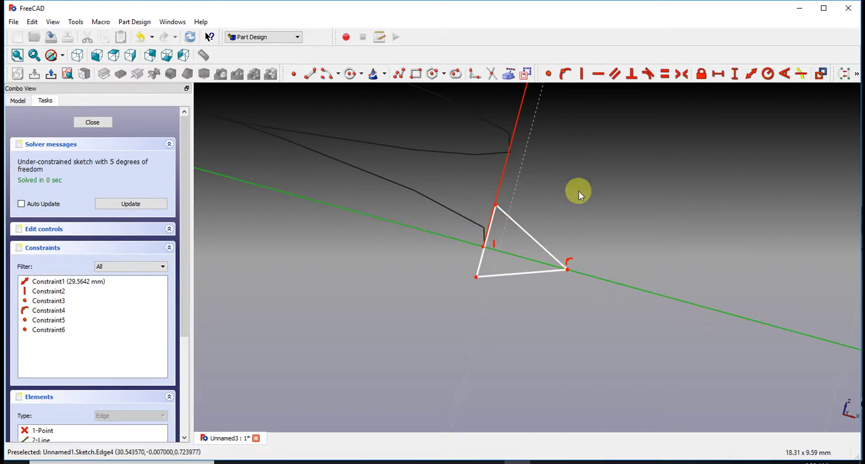
pyautogui.click(571, 212)
pyautogui.click(543, 248)
pyautogui.click(557, 248)
pyautogui.click(553, 258)
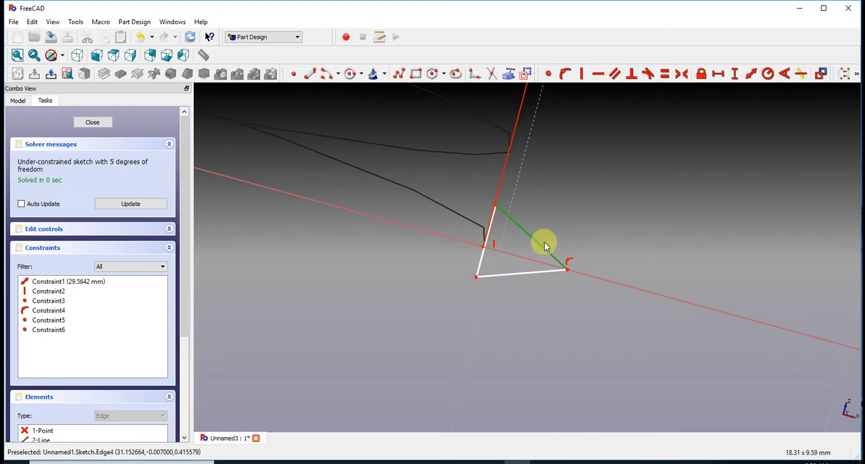
pyautogui.click(534, 272)
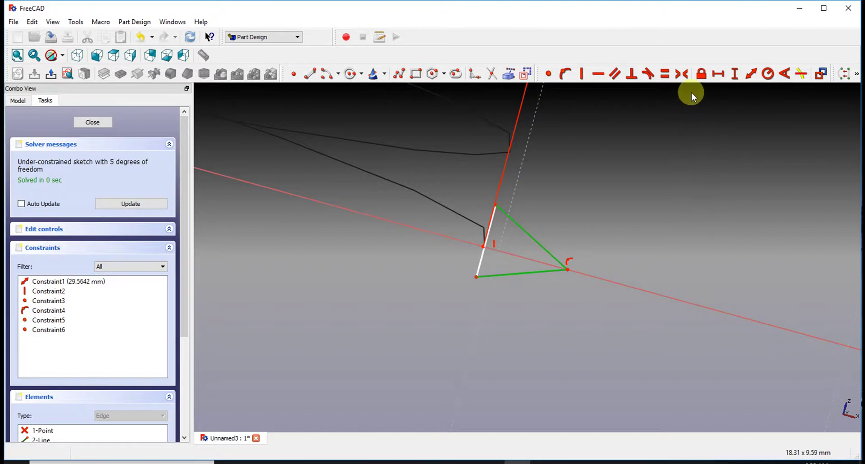
pyautogui.click(783, 75)
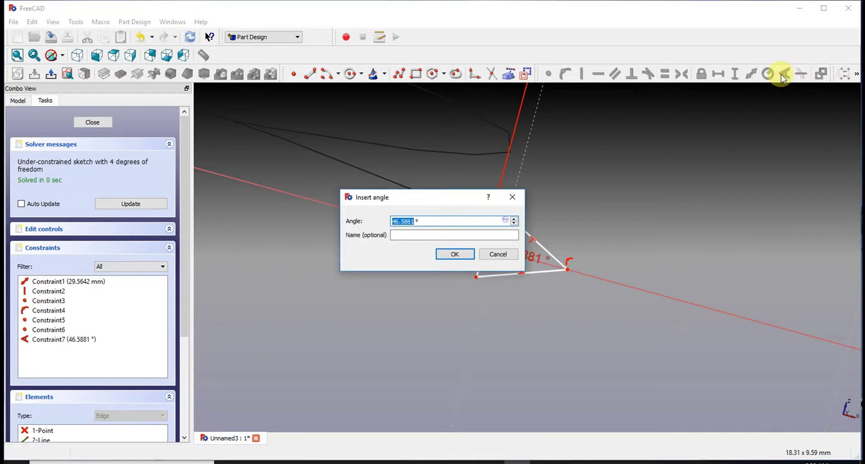
pyautogui.press('BackSpace')
pyautogui.click(452, 255)
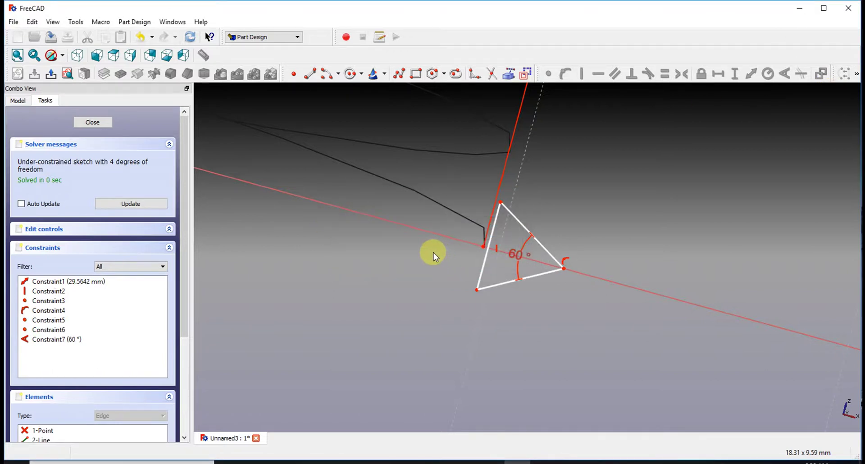
# - Constrain the triangle's vertical side to a length of 1 mm
pyautogui.click(490, 234)
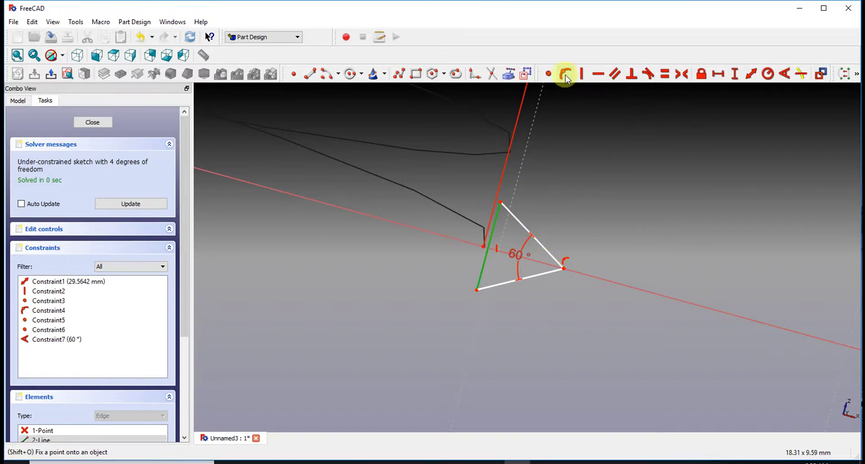
pyautogui.click(581, 74)
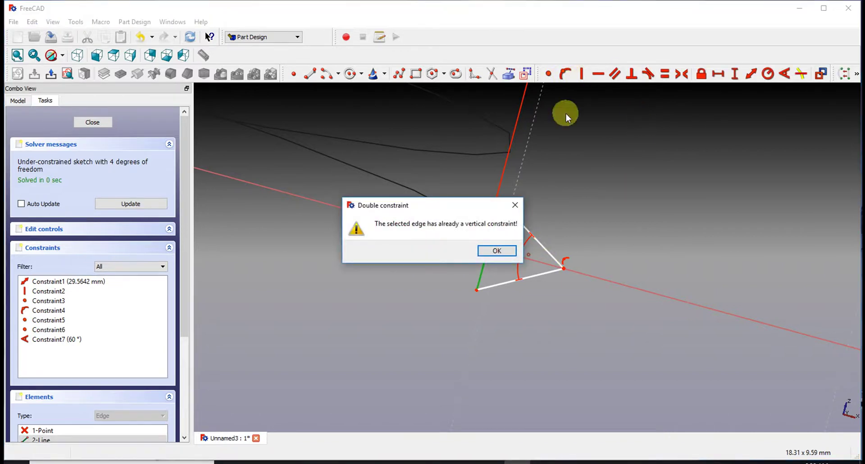
pyautogui.click(496, 250)
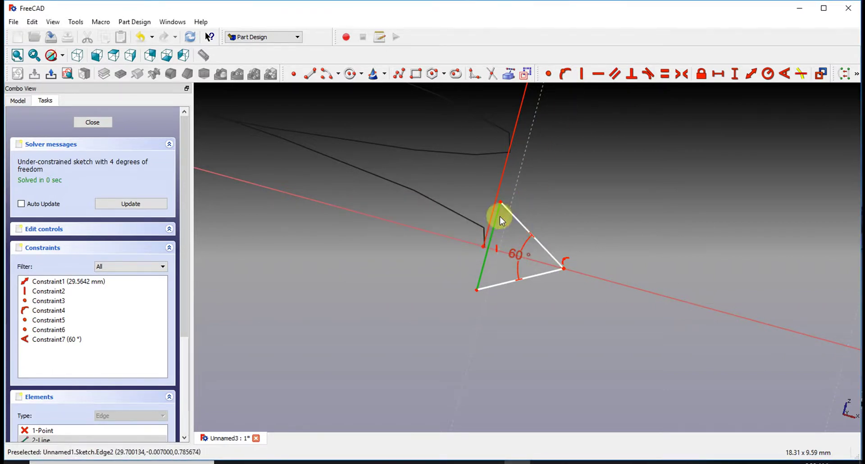
pyautogui.click(735, 74)
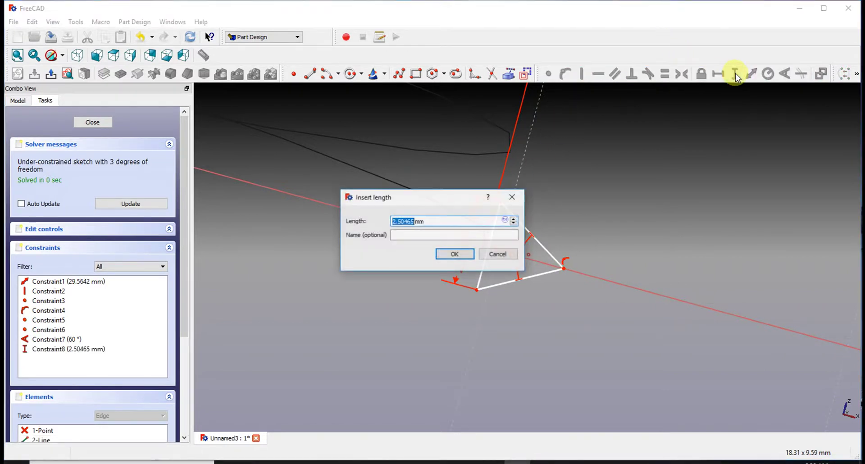
pyautogui.press('BackSpace')
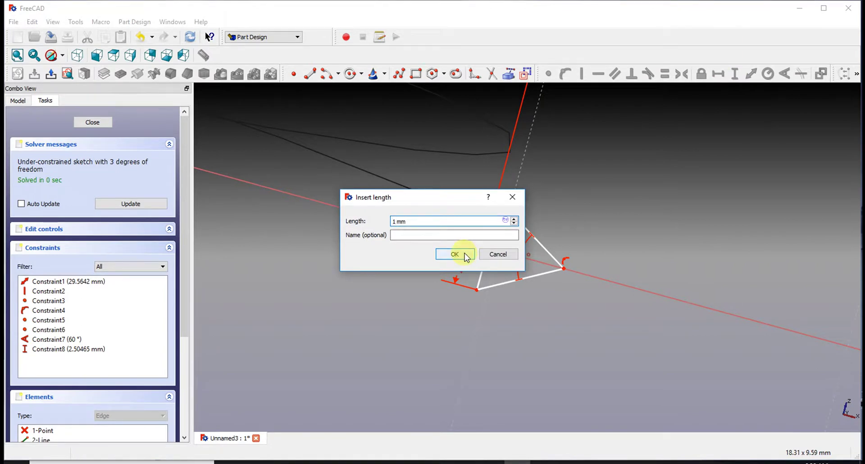
pyautogui.click(464, 254)
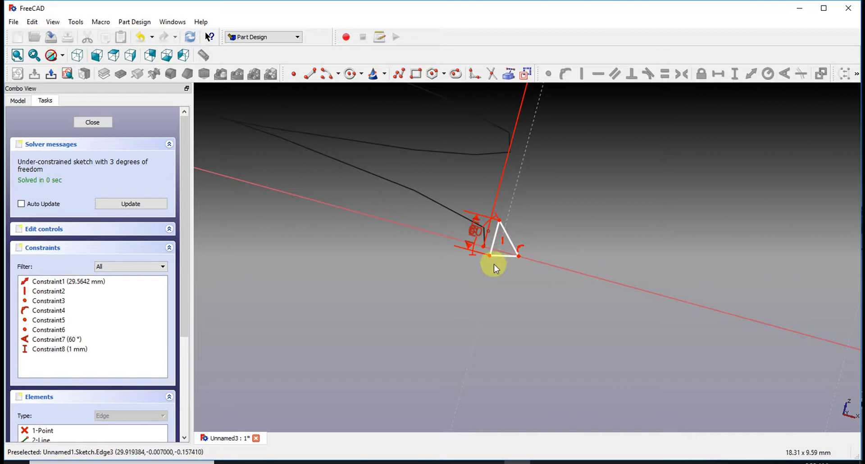
# - Move the triangle outward along the horizontal axis, clear of the sketch point, and make its two slanted sides equal in length
pyautogui.moveTo(489, 255)
pyautogui.mouseDown()
pyautogui.moveTo(488, 271)
pyautogui.moveTo(534, 260)
pyautogui.moveTo(551, 266)
pyautogui.mouseUp()
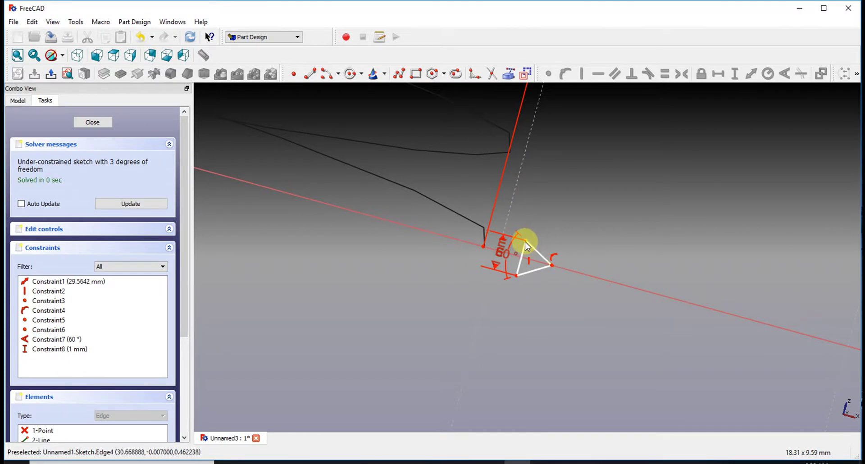
pyautogui.click(536, 249)
pyautogui.click(536, 270)
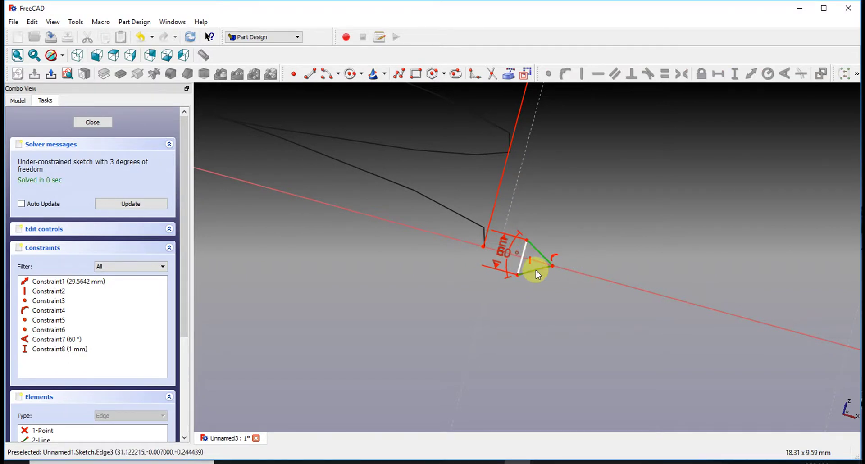
pyautogui.click(665, 74)
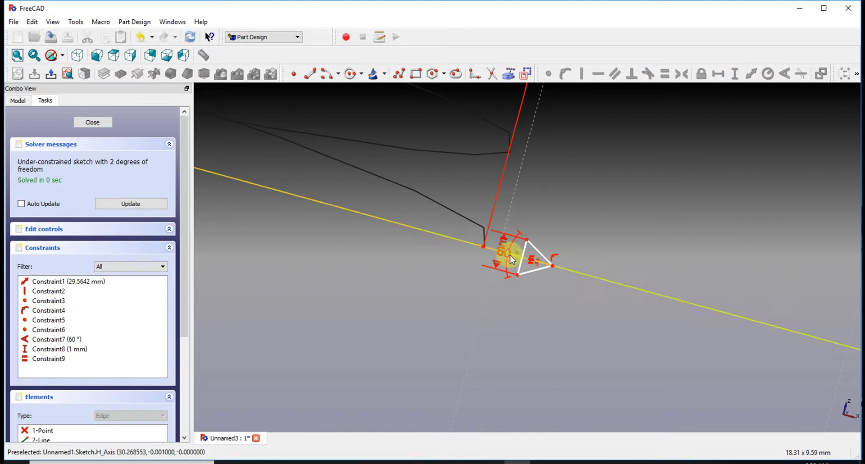
# - Constrain the sketch point at the helix's start to lie on the triangle's vertical side
pyautogui.click(522, 258)
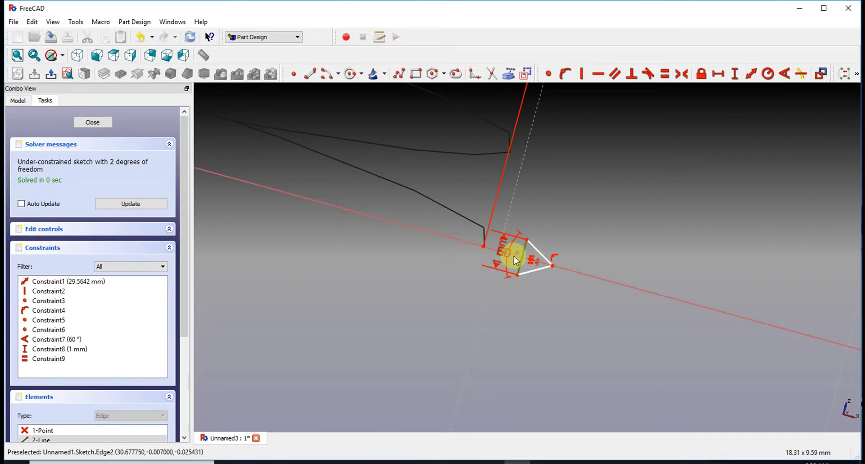
pyautogui.click(483, 249)
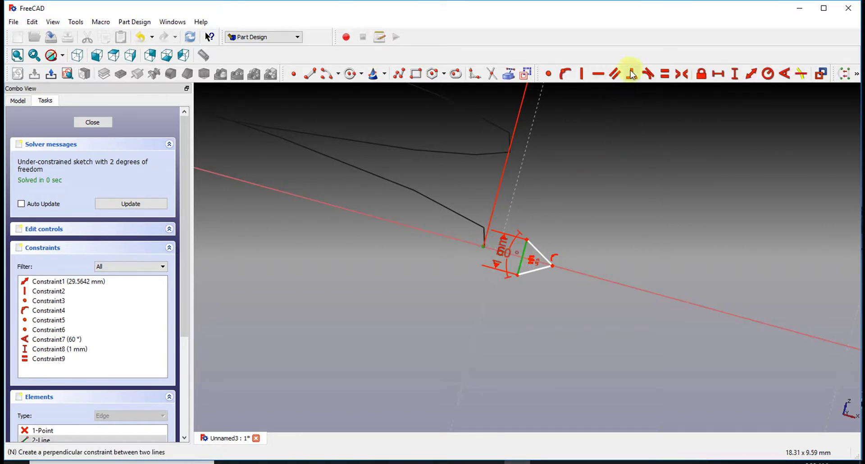
pyautogui.click(549, 73)
pyautogui.click(488, 250)
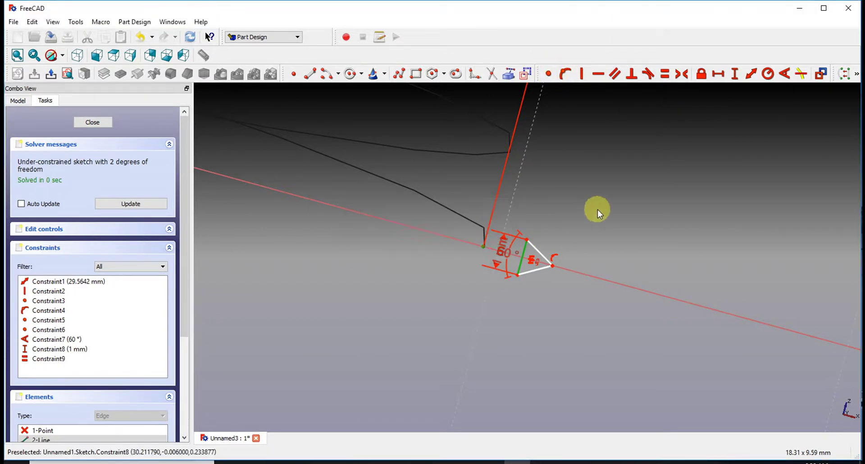
pyautogui.click(522, 256)
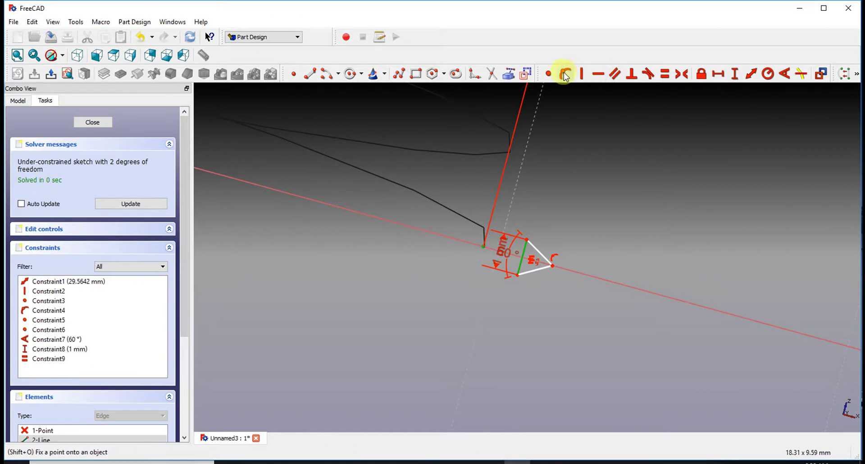
pyautogui.click(549, 73)
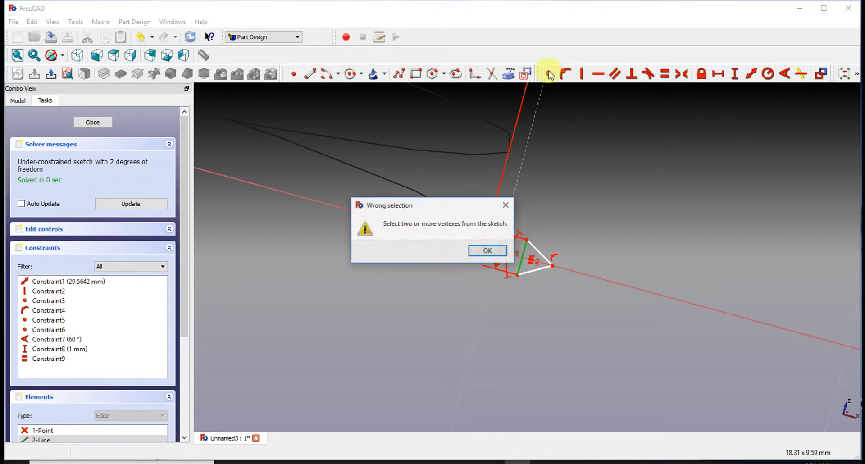
pyautogui.click(485, 250)
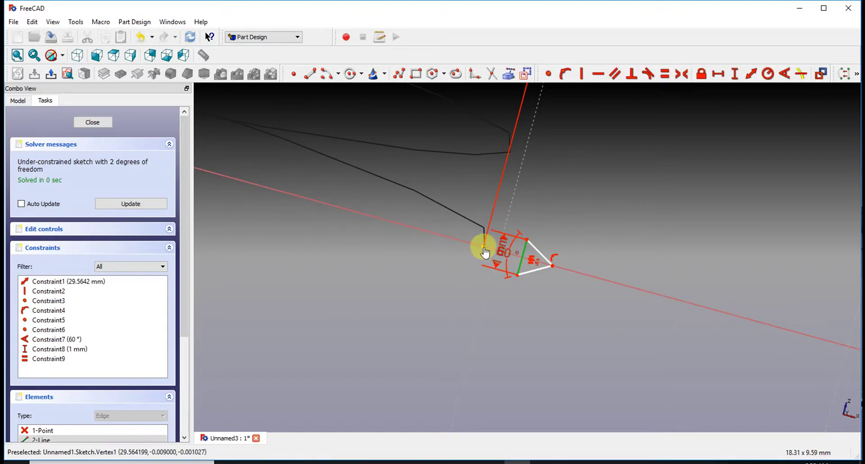
pyautogui.click(566, 74)
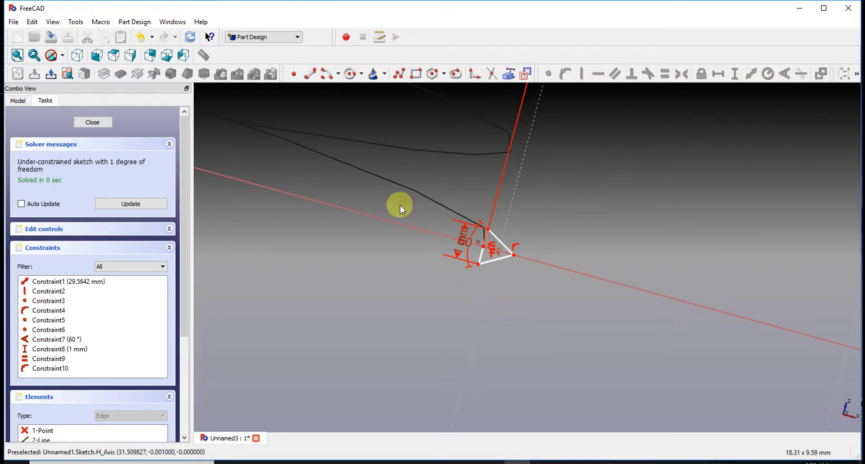
# - Constrain the distance between the triangle's outer tip and the origin to 30.4302 mm
pyautogui.scroll(-4, 394, 164)
pyautogui.moveTo(355, 186)
pyautogui.mouseDown(button='middle')
pyautogui.moveTo(463, 193)
pyautogui.moveTo(400, 179)
pyautogui.mouseUp(button='middle')
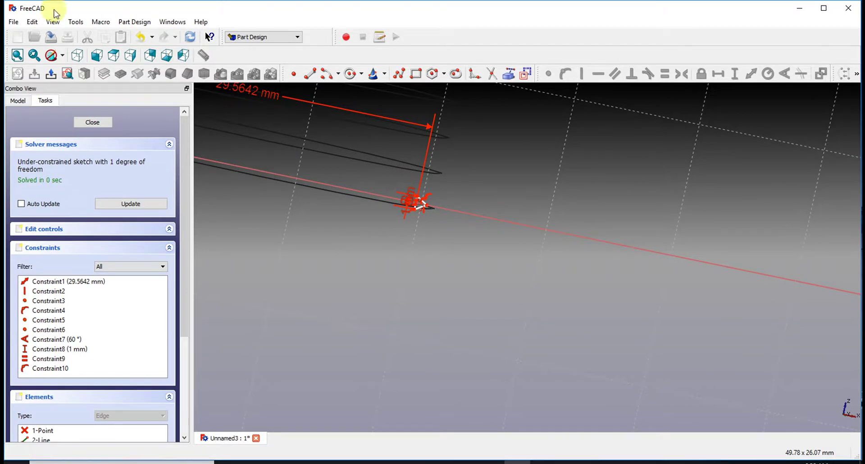
pyautogui.click(17, 56)
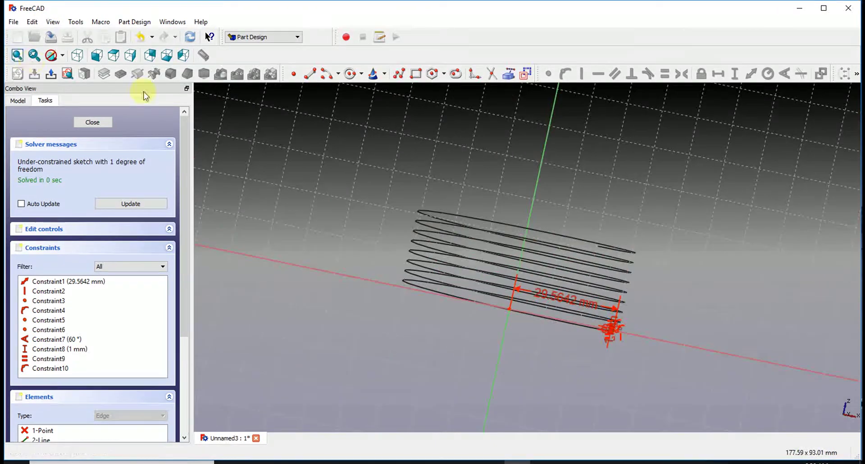
pyautogui.scroll(8, 621, 320)
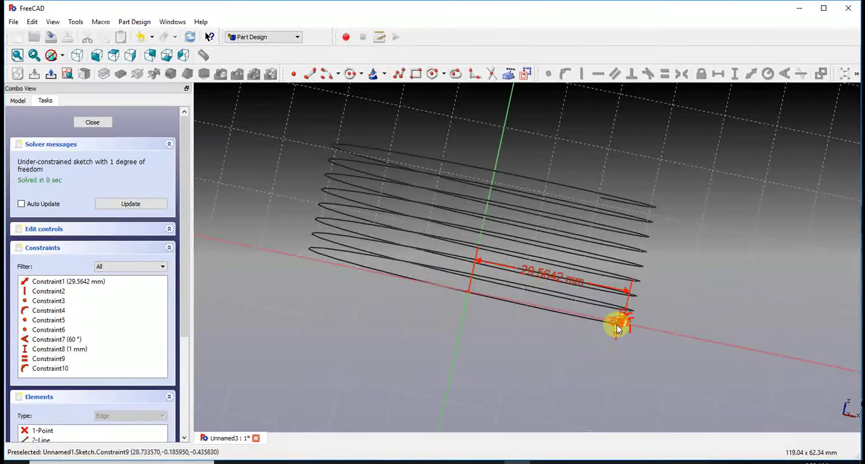
pyautogui.scroll(2, 625, 317)
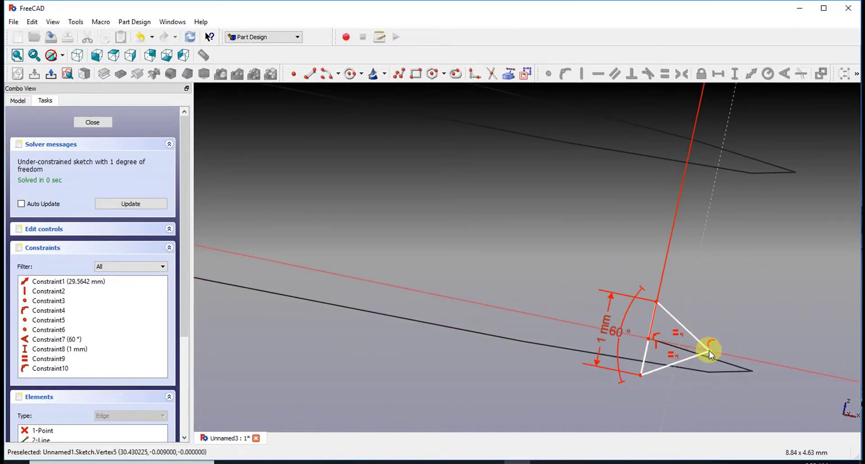
pyautogui.scroll(-5, 325, 202)
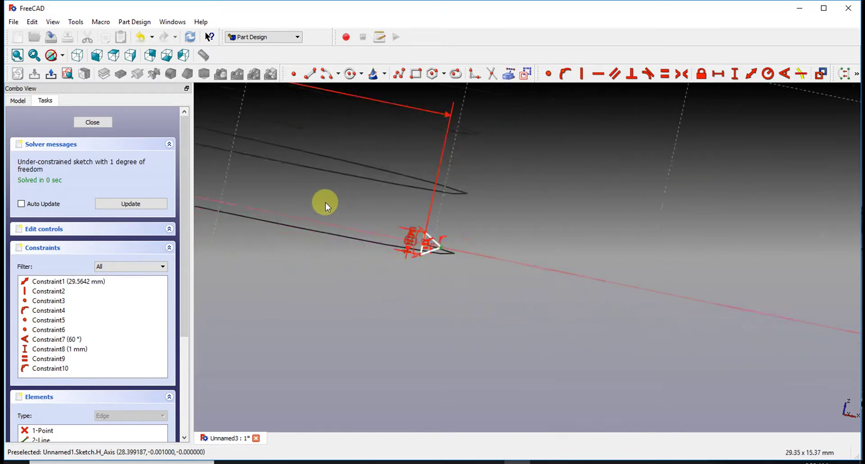
pyautogui.scroll(-1, 245, 191)
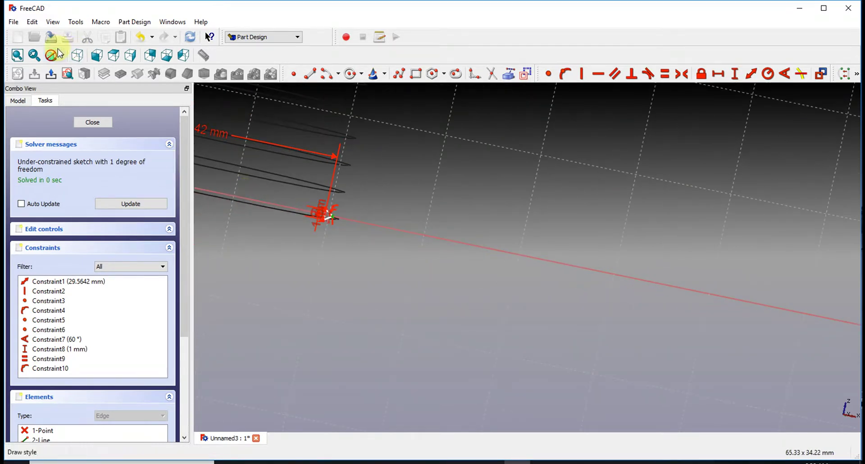
pyautogui.click(16, 55)
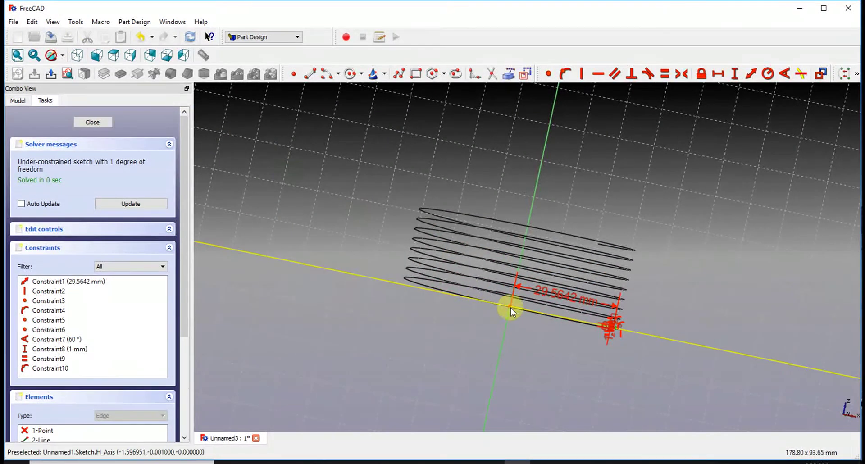
pyautogui.scroll(3, 515, 309)
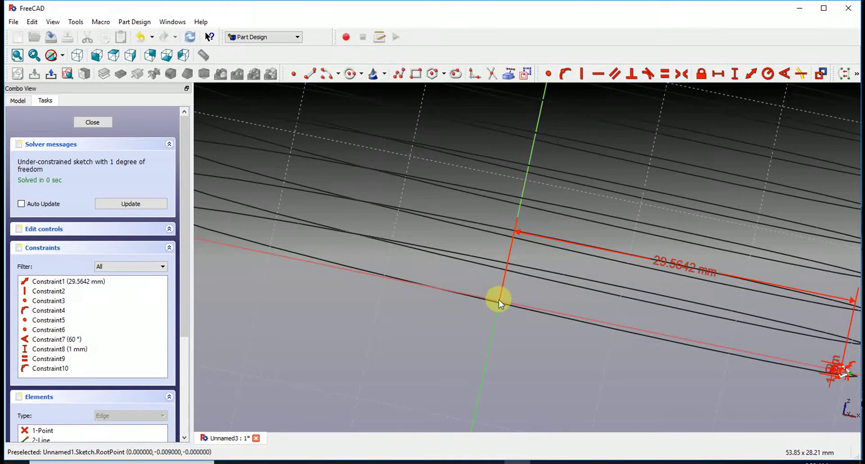
pyautogui.click(499, 300)
pyautogui.click(750, 74)
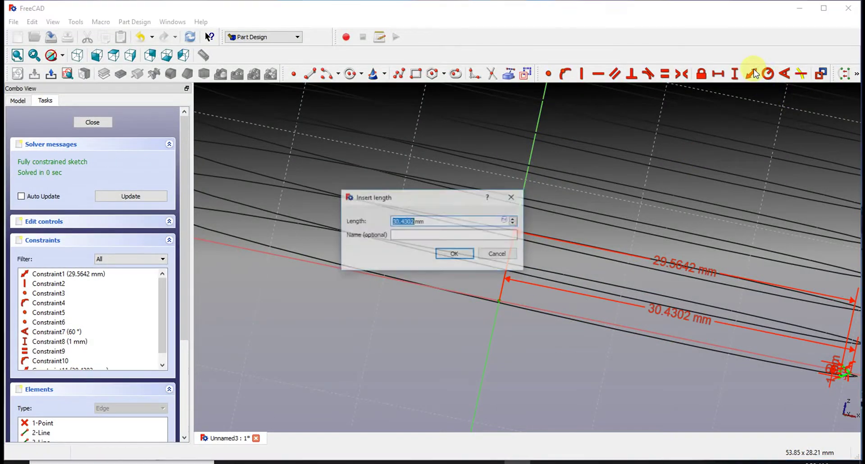
pyautogui.click(454, 253)
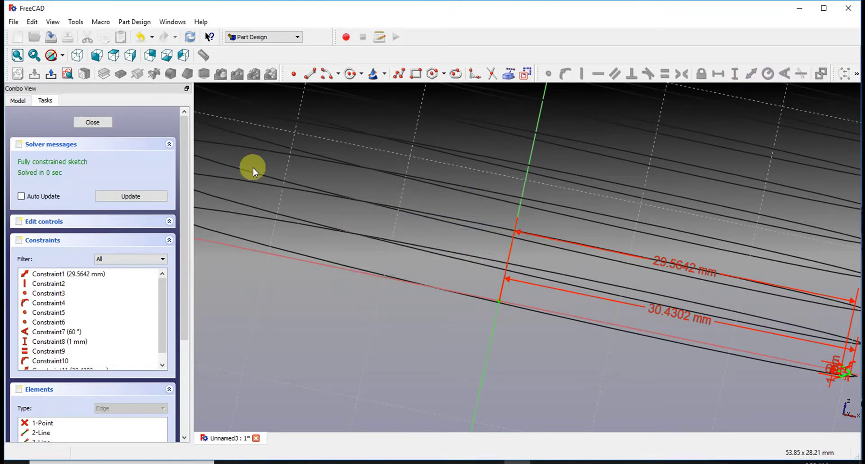
# - Finish editing the thread profile sketch and switch to the Part workbench
pyautogui.click(100, 119)
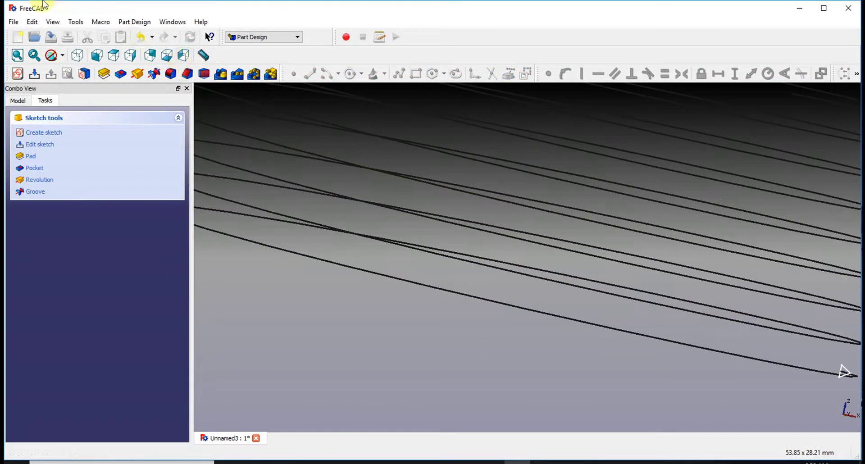
pyautogui.click(17, 55)
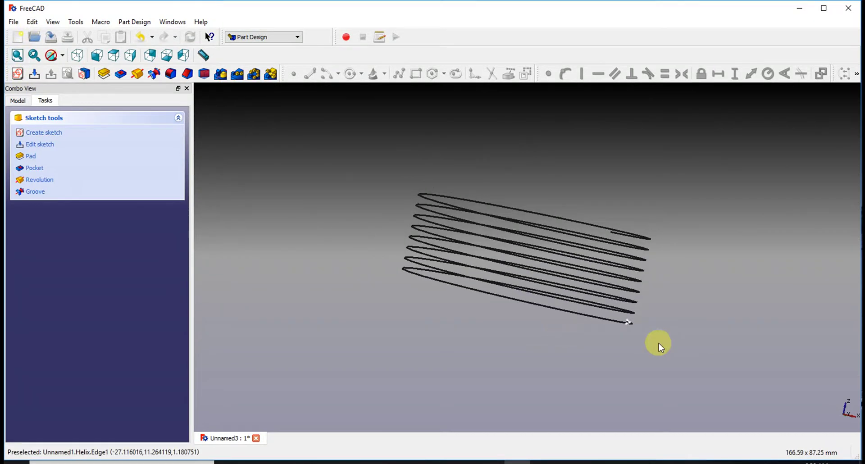
pyautogui.moveTo(496, 186); pyautogui.dragTo(478, 193, button='middle')
pyautogui.scroll(1, 614, 335)
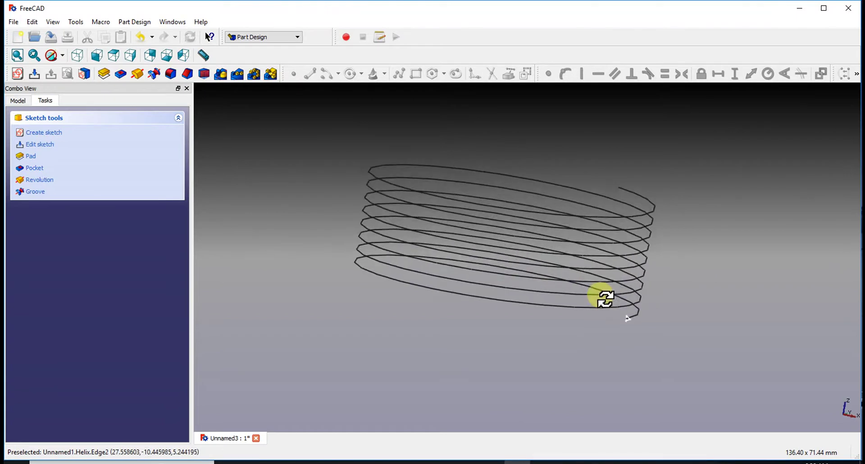
pyautogui.click(239, 40)
pyautogui.click(235, 143)
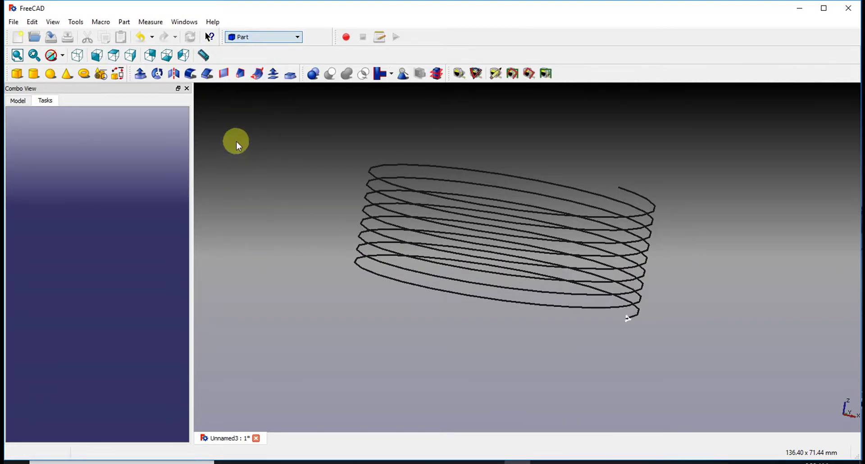
# - Start a Sweep using the triangular sketch as the profile and the helix edge as the sweep path
pyautogui.click(261, 76)
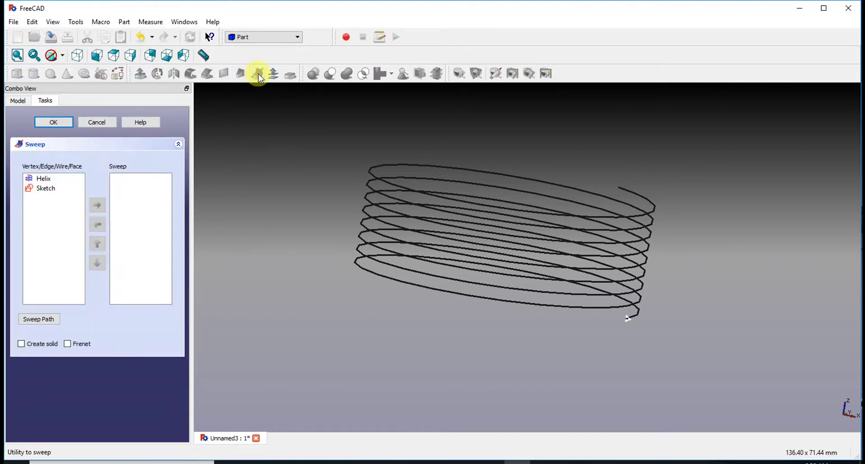
pyautogui.click(47, 189)
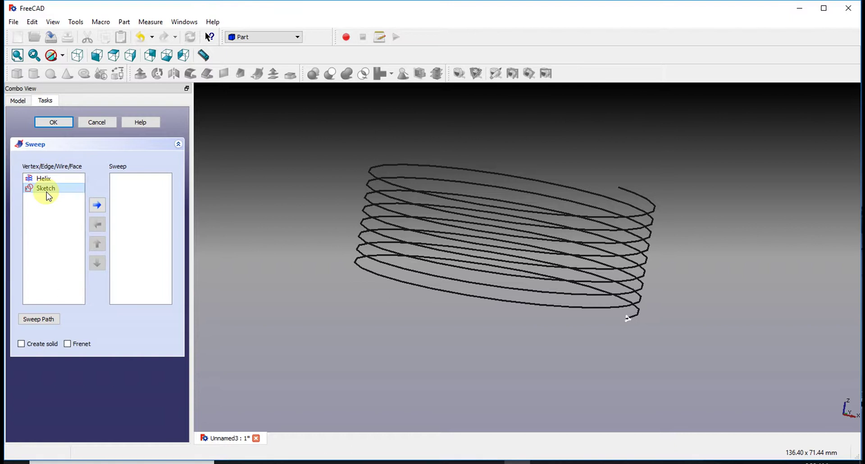
pyautogui.click(97, 206)
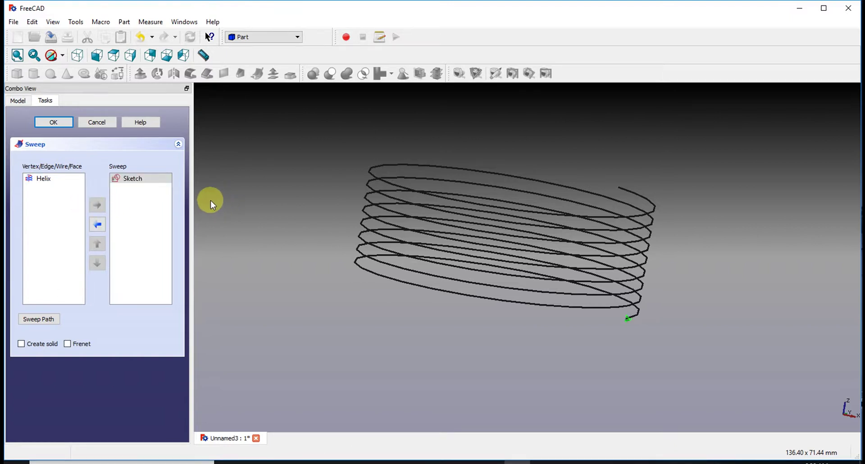
pyautogui.click(39, 319)
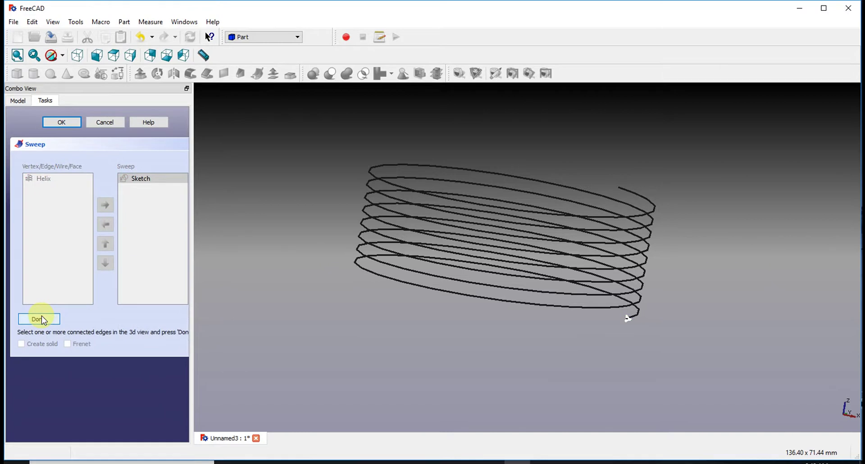
pyautogui.click(422, 285)
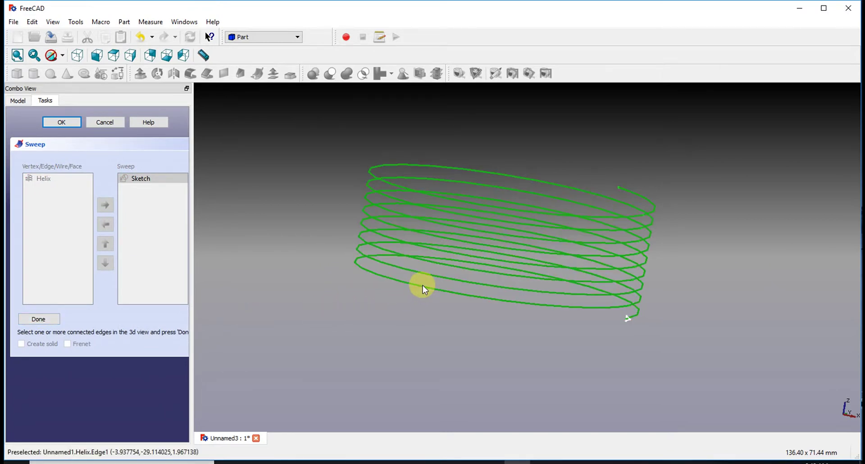
pyautogui.click(39, 320)
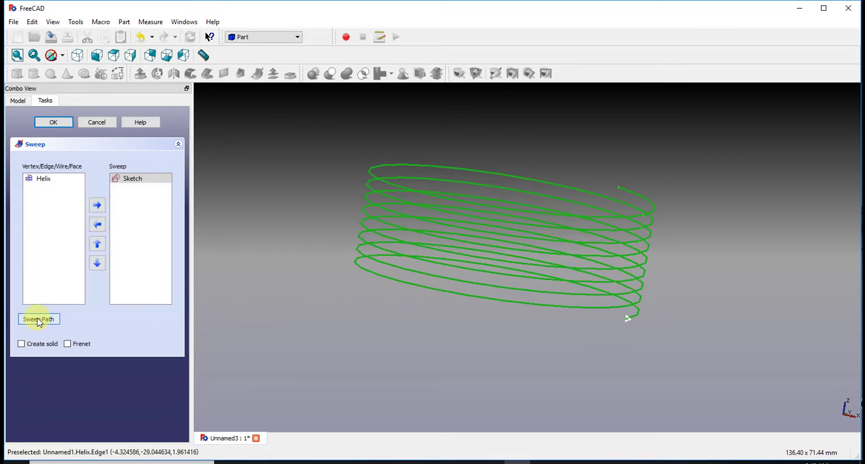
# - Enable the solid and Frenet options for the sweep and create the thread body
pyautogui.click(67, 344)
pyautogui.click(47, 195)
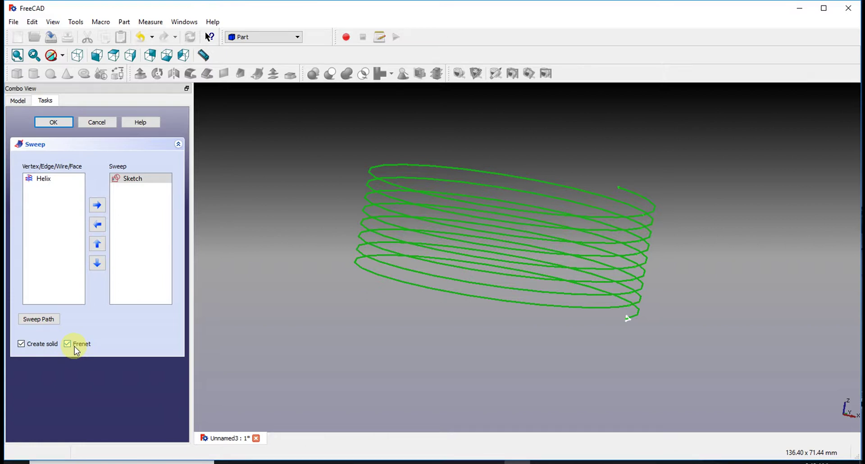
pyautogui.click(45, 123)
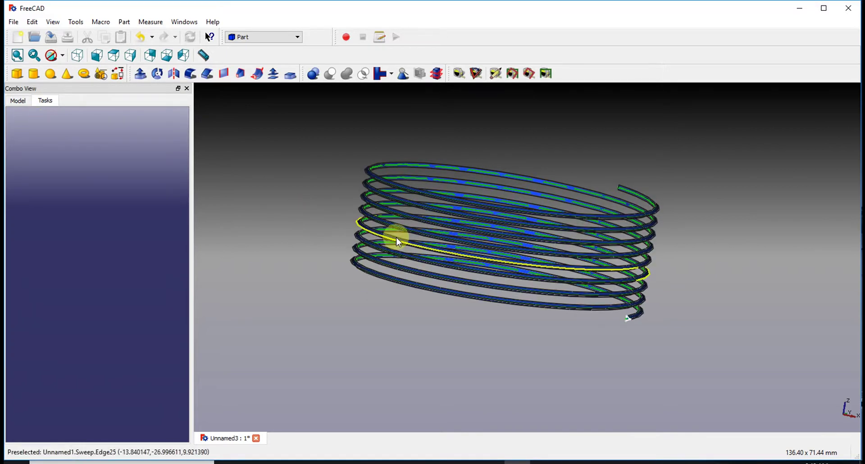
pyautogui.moveTo(327, 315); pyautogui.dragTo(440, 318, button='middle')
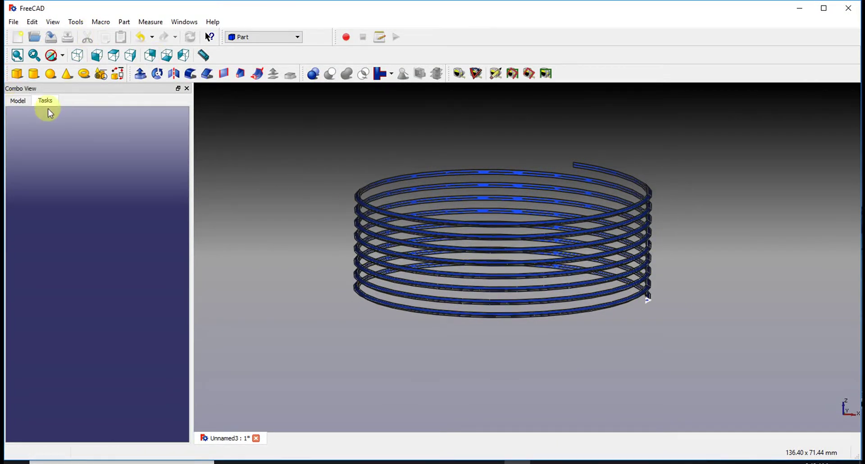
# - Hide both the helix and the swept thread in the model
pyautogui.click(16, 100)
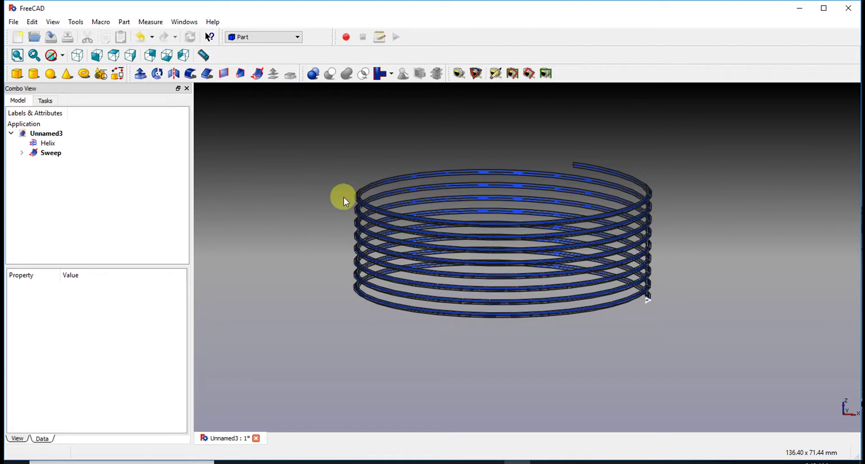
pyautogui.click(358, 206)
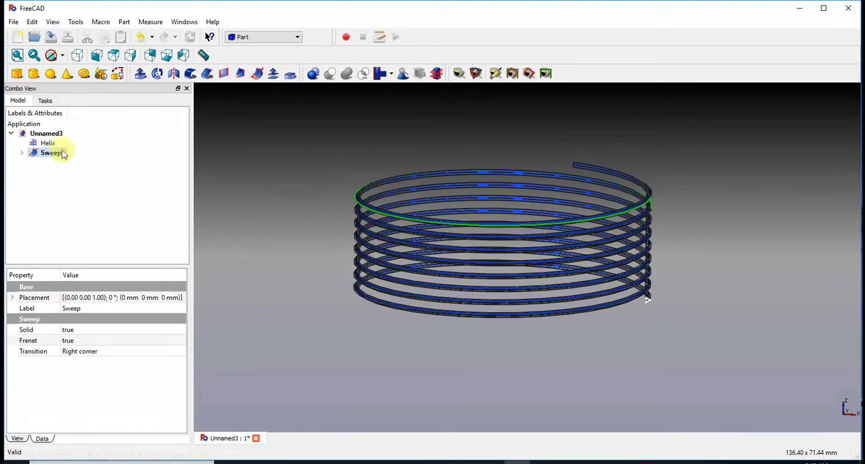
pyautogui.click(46, 143)
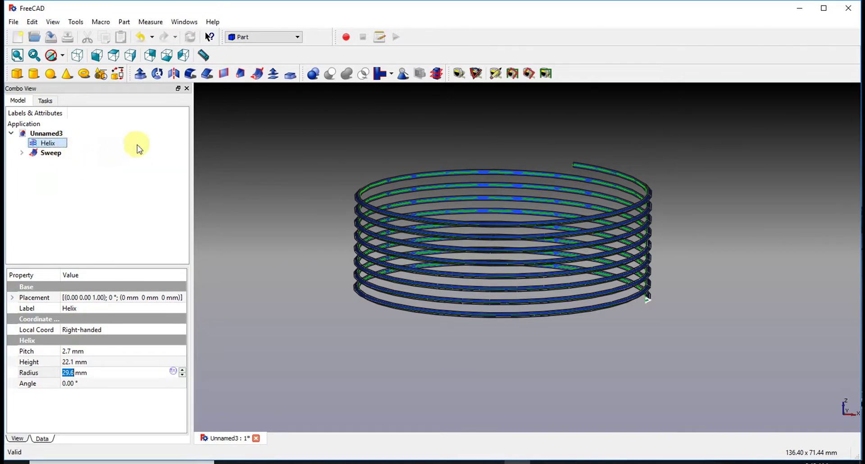
pyautogui.click(55, 154)
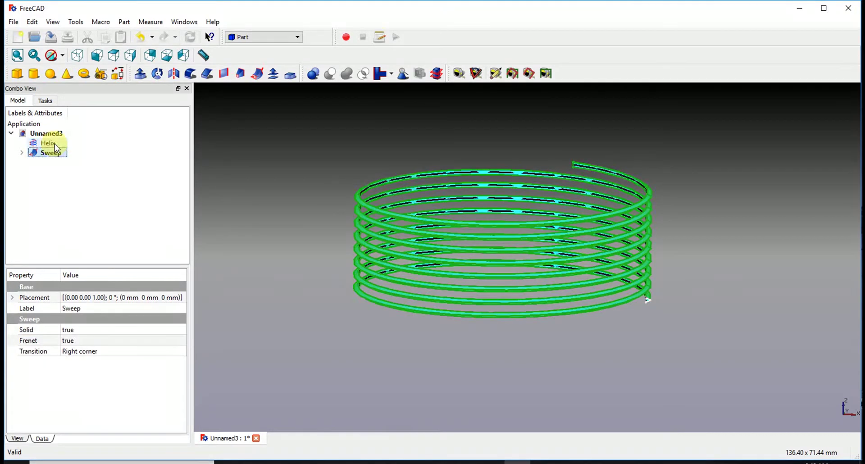
pyautogui.rightClick(55, 144)
pyautogui.click(99, 192)
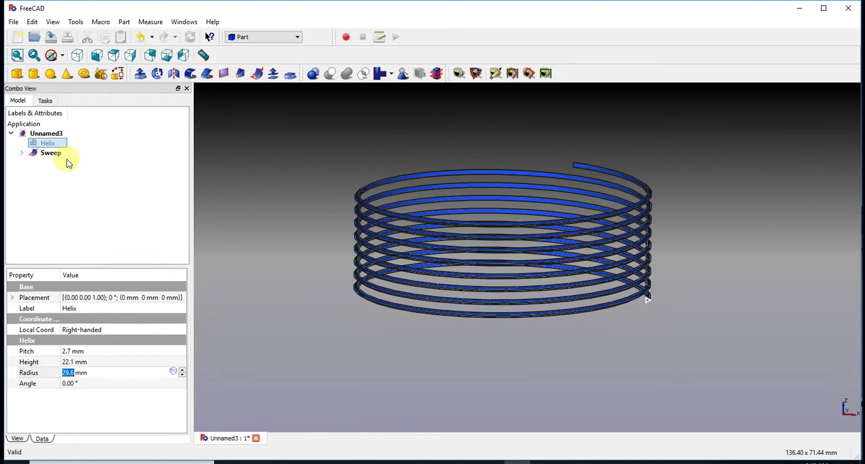
pyautogui.click(54, 152)
pyautogui.rightClick(58, 150)
pyautogui.click(94, 186)
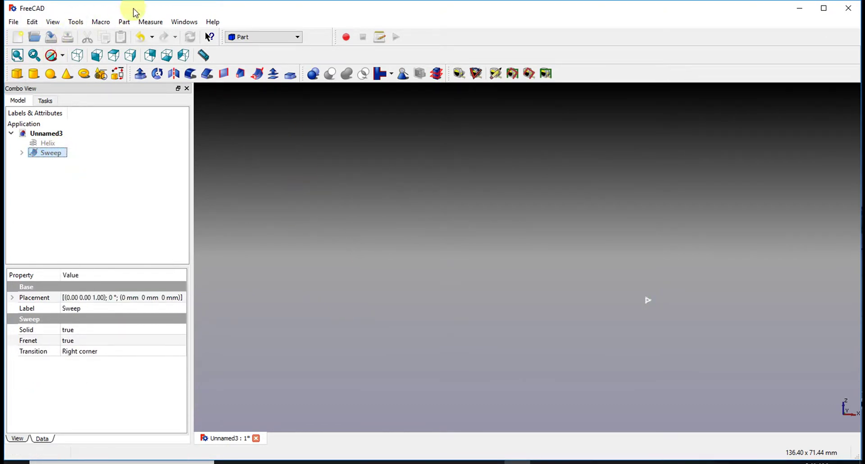
pyautogui.click(262, 36)
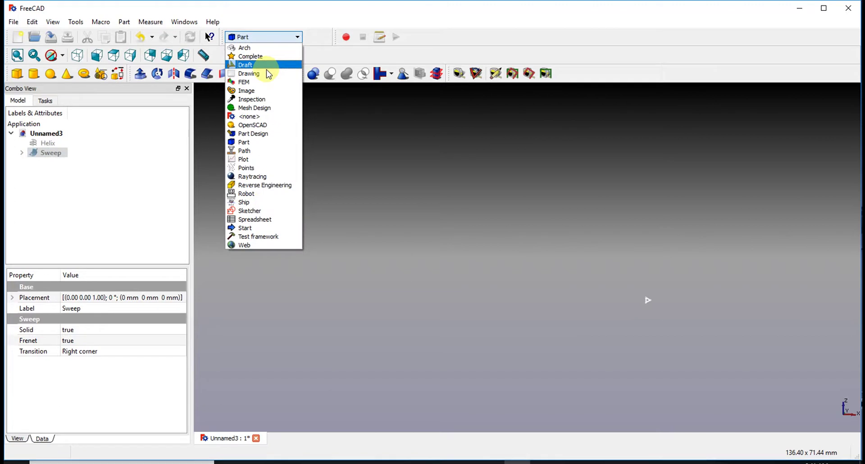
pyautogui.click(265, 134)
pyautogui.click(19, 74)
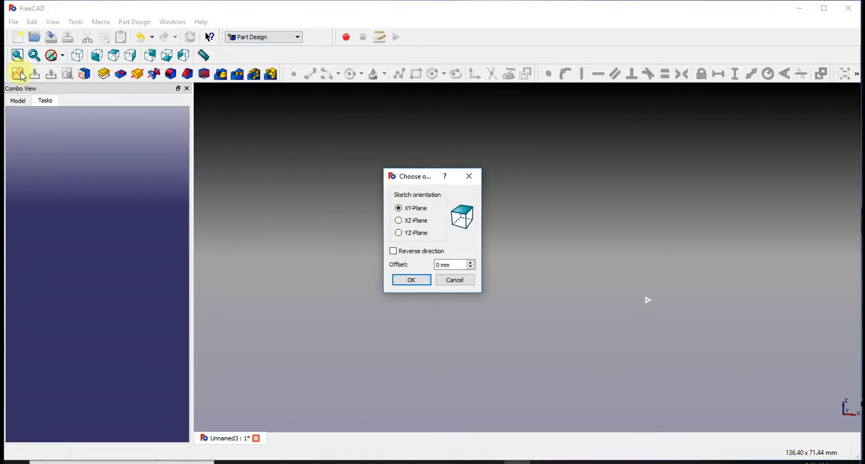
pyautogui.click(417, 279)
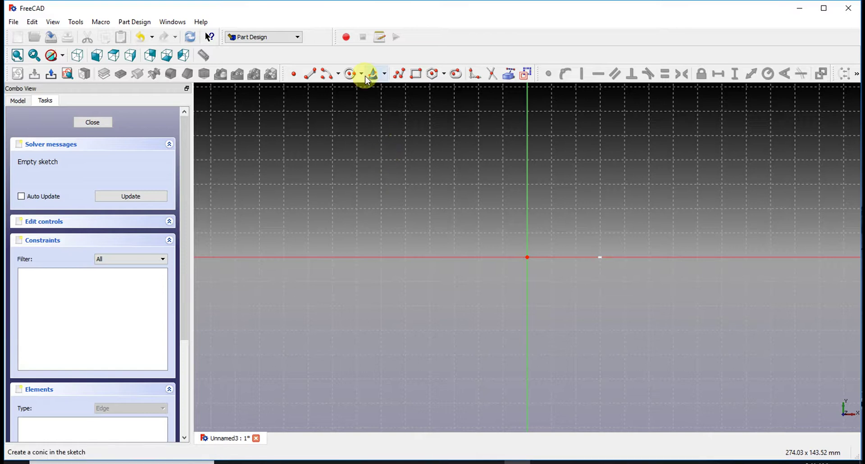
pyautogui.click(297, 36)
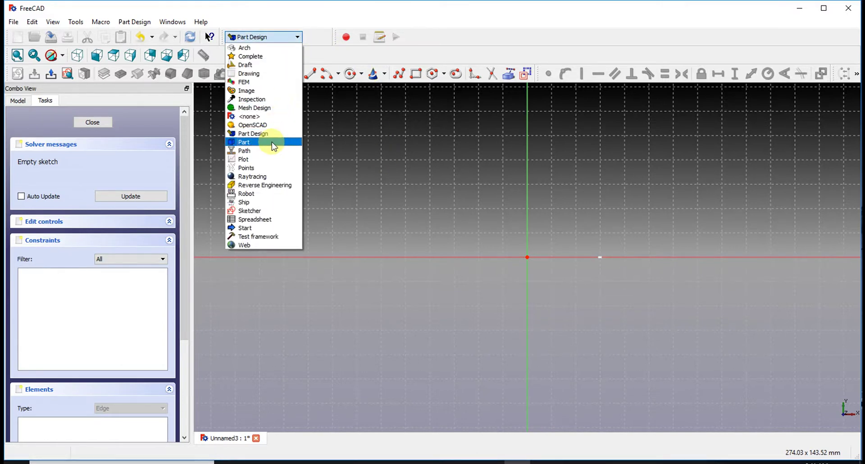
pyautogui.click(273, 141)
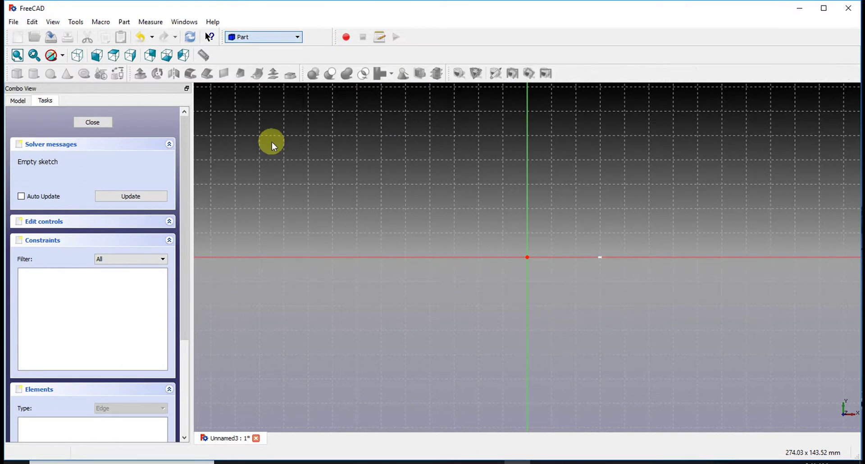
pyautogui.click(93, 122)
pyautogui.click(18, 100)
pyautogui.click(41, 163)
pyautogui.rightClick(42, 164)
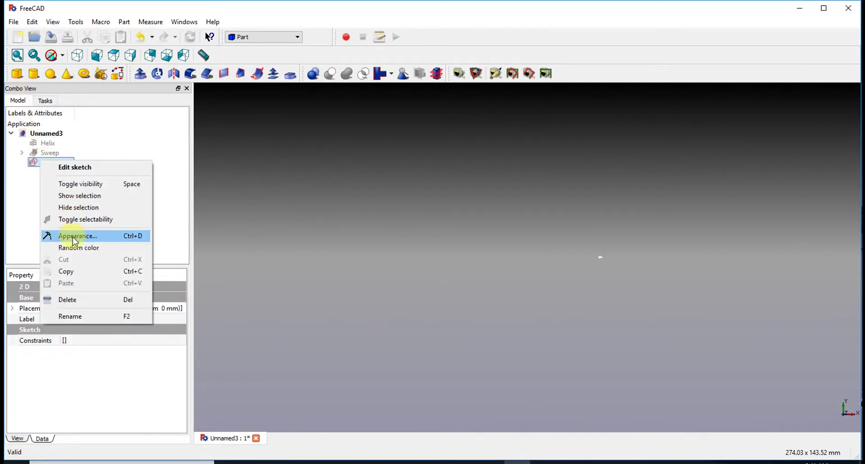
pyautogui.click(68, 300)
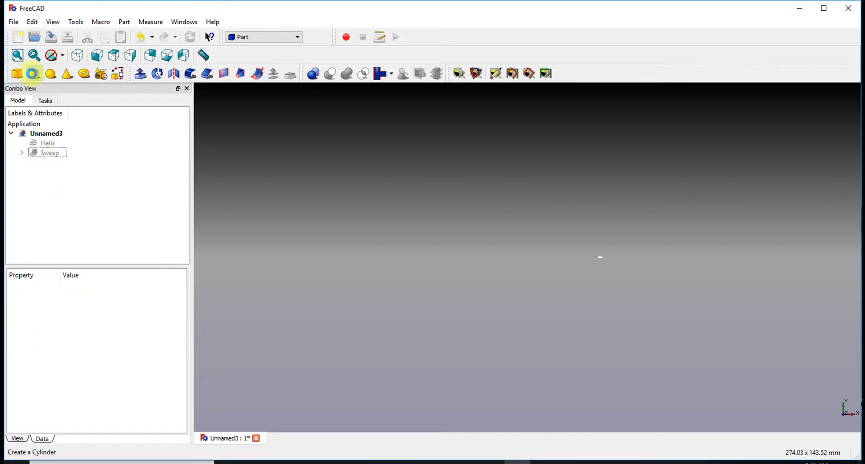
# - Add a cylinder primitive to the document and view it from an angle
pyautogui.click(33, 74)
pyautogui.scroll(1, 299, 243)
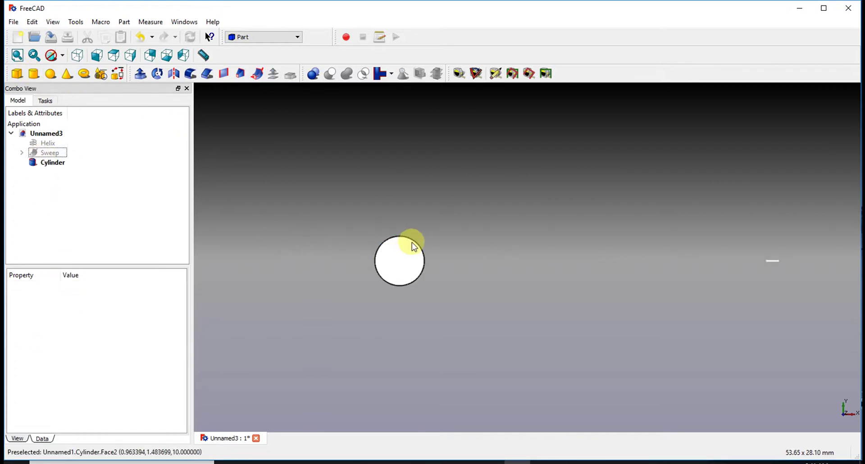
pyautogui.scroll(3, 401, 247)
pyautogui.scroll(-3, 402, 249)
pyautogui.moveTo(383, 243); pyautogui.dragTo(293, 179, button='middle')
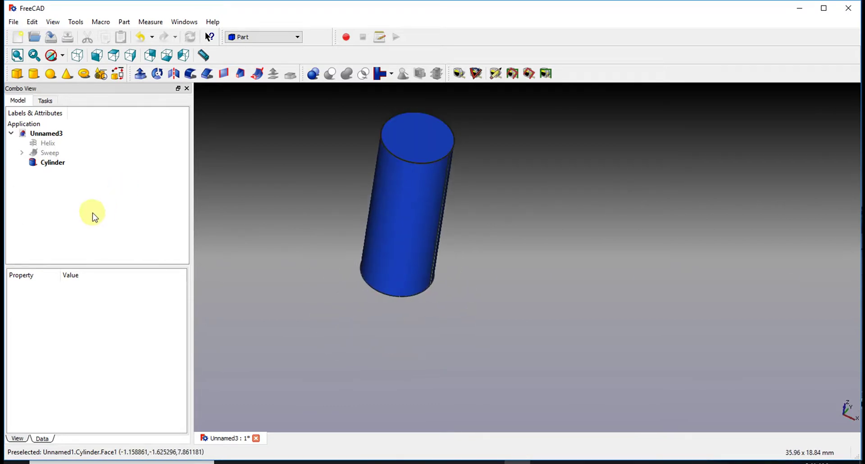
# - Set the cylinder's height to 6 mm
pyautogui.click(45, 164)
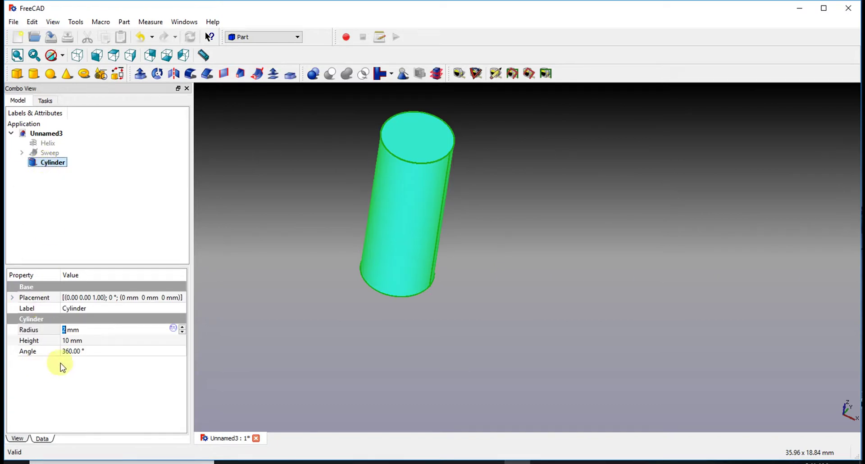
pyautogui.click(80, 341)
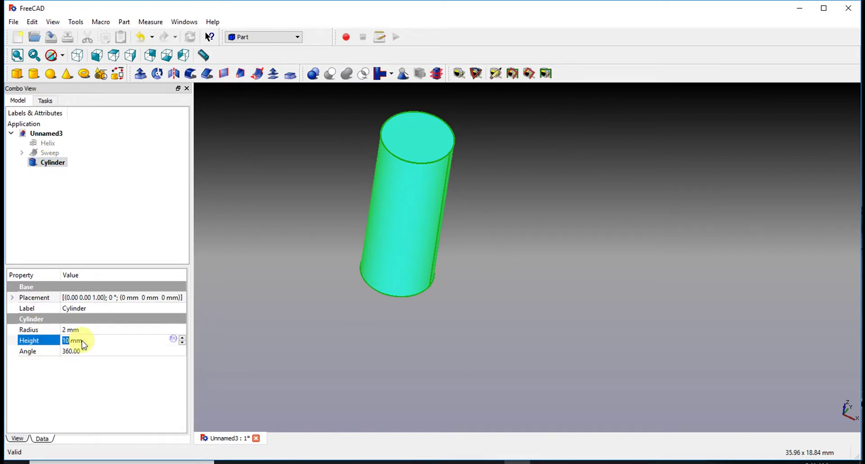
pyautogui.click(183, 339)
pyautogui.click(182, 338)
pyautogui.click(183, 338)
pyautogui.click(183, 338)
pyautogui.click(183, 343)
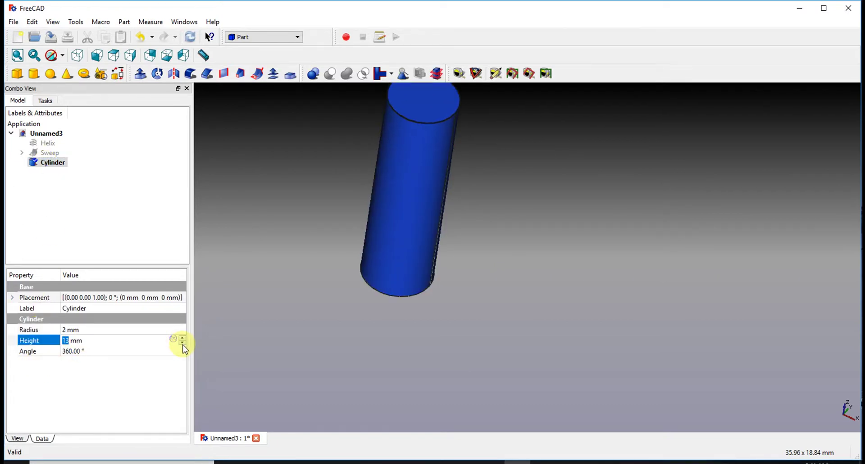
pyautogui.click(182, 343)
pyautogui.click(182, 343)
pyautogui.click(182, 344)
pyautogui.click(182, 344)
pyautogui.click(183, 344)
pyautogui.click(183, 344)
pyautogui.click(182, 344)
pyautogui.click(183, 344)
pyautogui.click(183, 344)
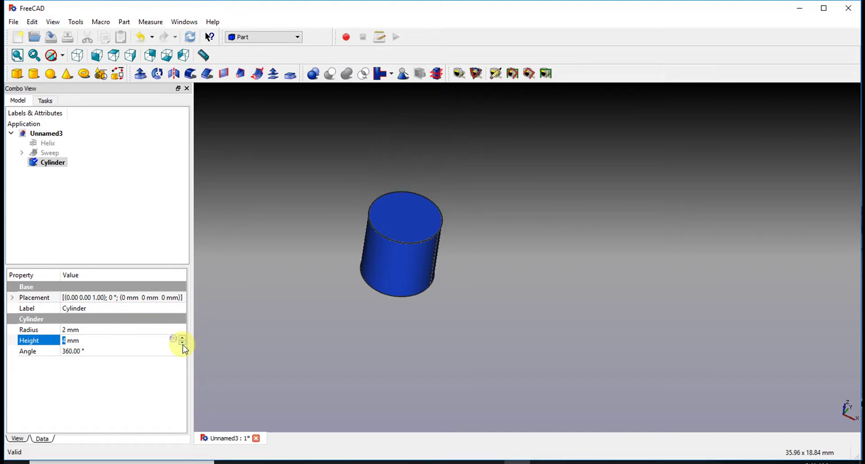
pyautogui.click(182, 338)
pyautogui.click(182, 338)
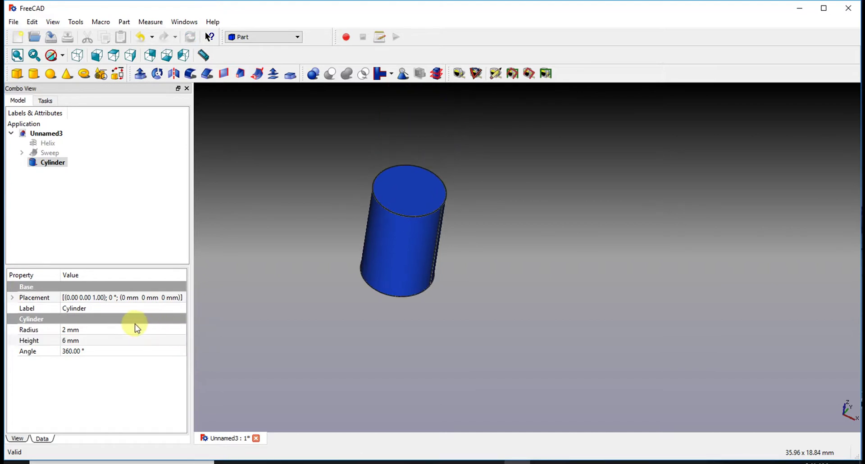
# - Set the cylinder's radius to 40 mm and fit the whole model in view
pyautogui.click(139, 330)
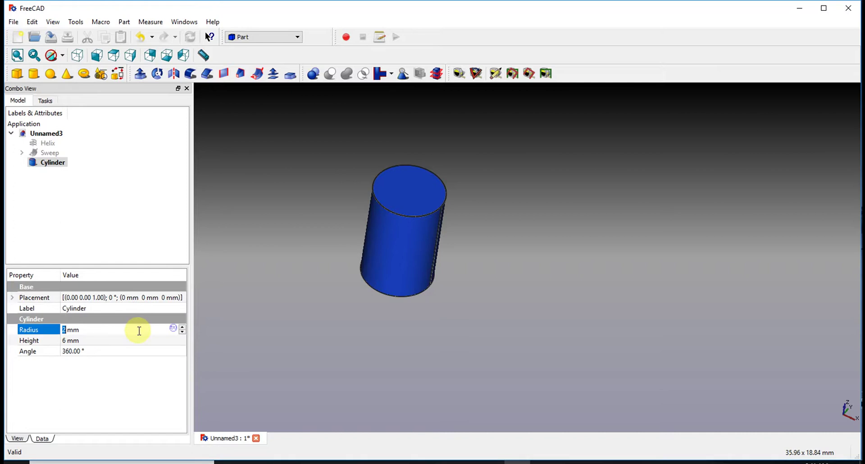
pyautogui.write('40')
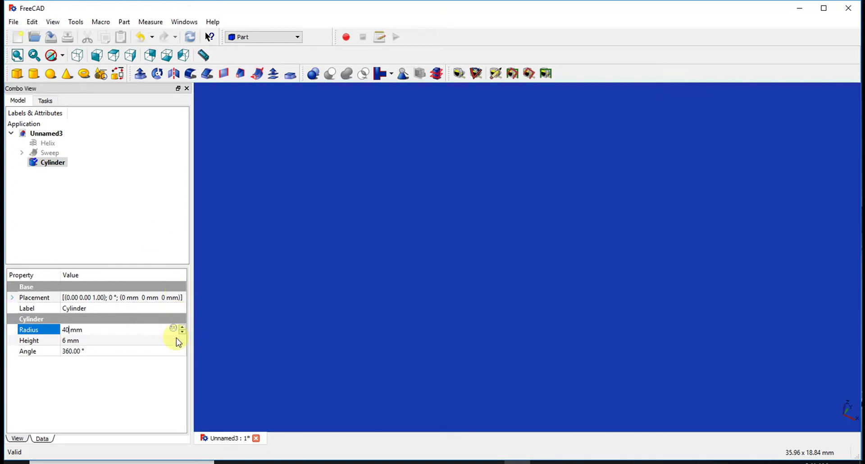
pyautogui.click(17, 56)
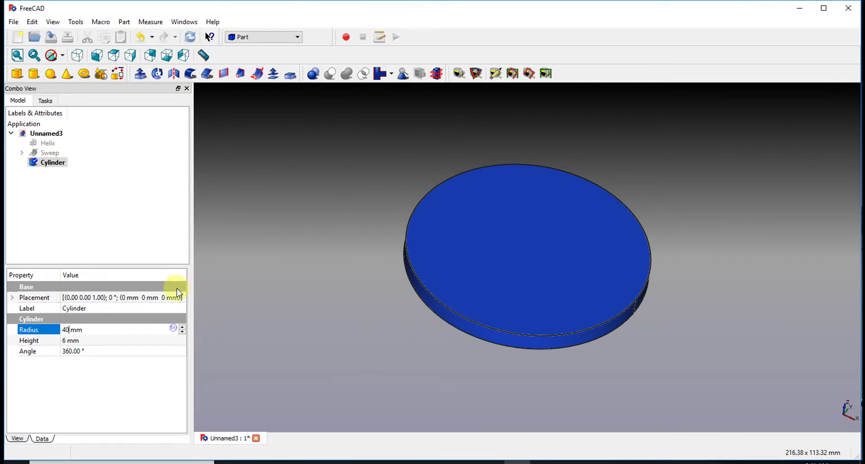
# - Set the cylinder's height to 27 mm
pyautogui.click(172, 342)
pyautogui.click(183, 338)
pyautogui.click(183, 338)
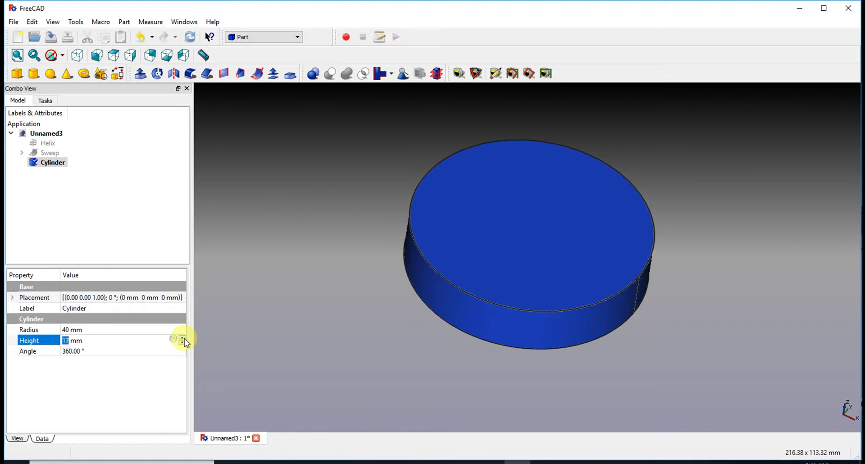
pyautogui.click(183, 338)
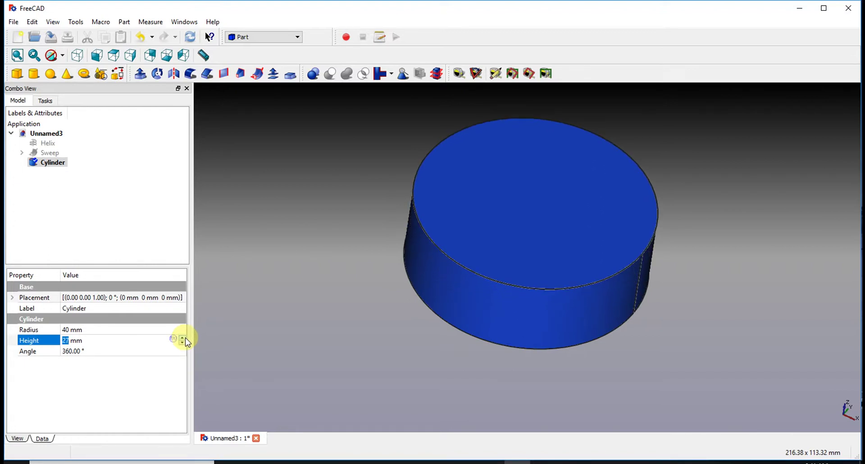
pyautogui.moveTo(359, 317); pyautogui.dragTo(415, 296, button='middle')
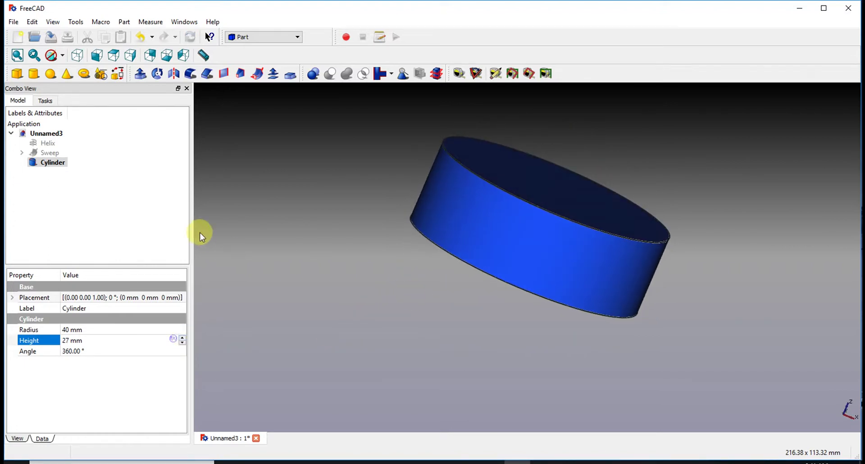
# - Make the hidden Sweep thread visible together with the cylinder
pyautogui.rightClick(52, 154)
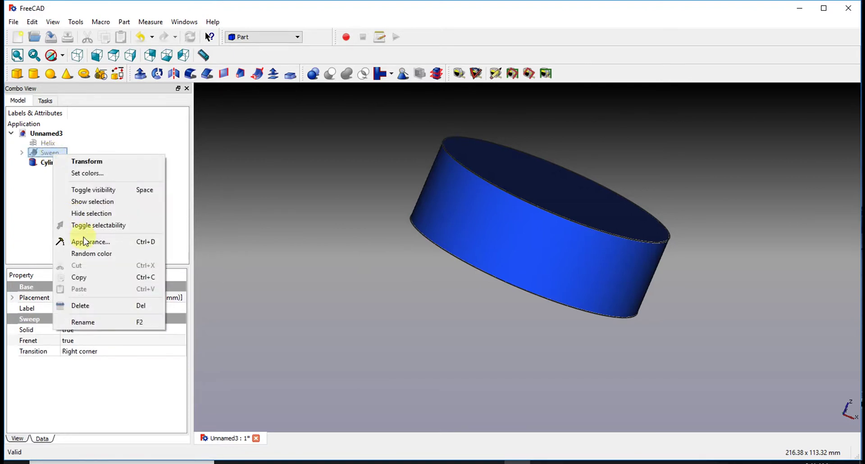
pyautogui.click(102, 190)
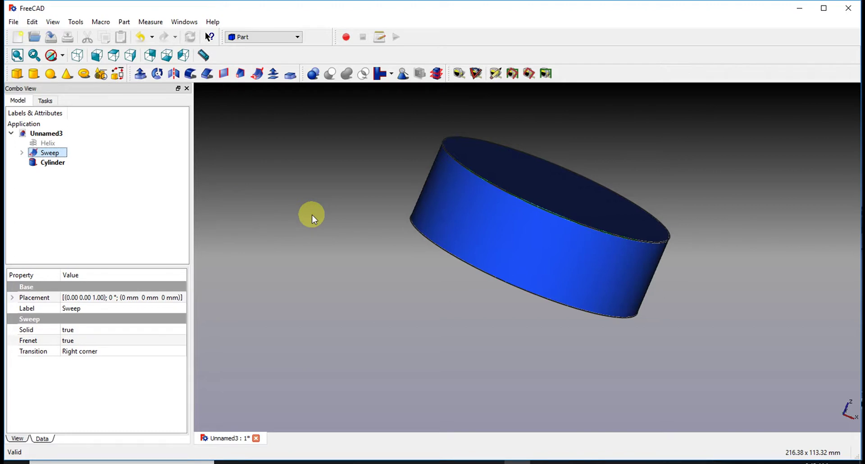
pyautogui.scroll(-3, 337, 196)
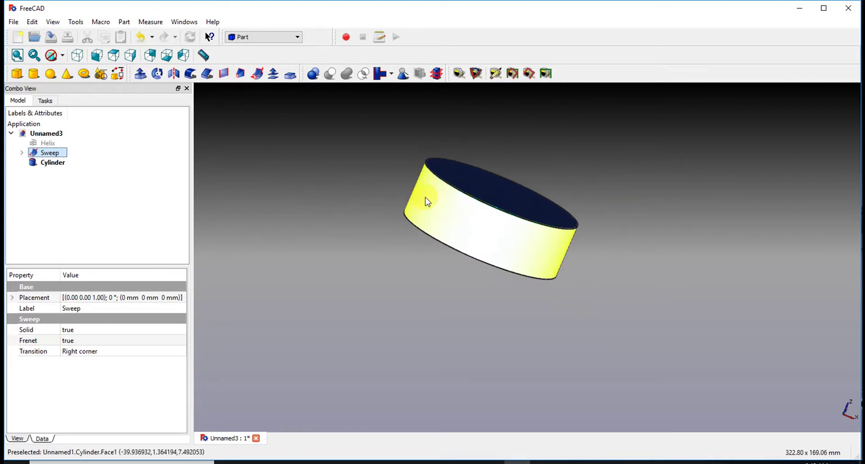
pyautogui.middleClick(453, 207)
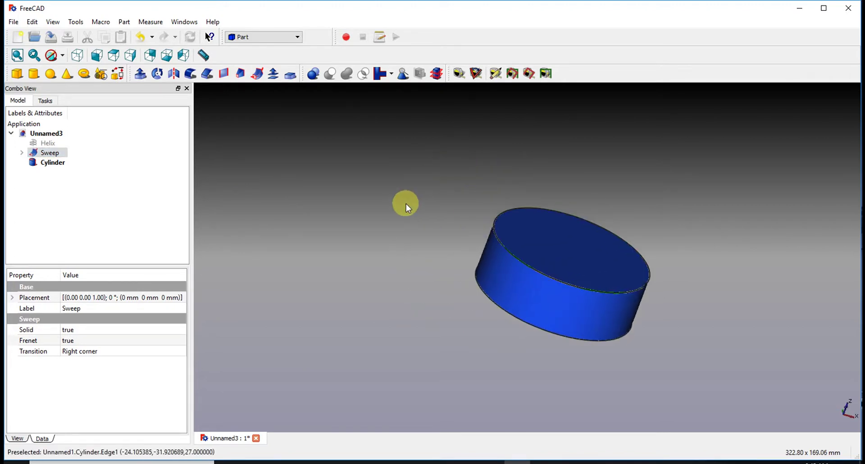
# - Set the cylinder's transparency to 60 and inspect the thread inside it
pyautogui.click(522, 282)
pyautogui.click(62, 165)
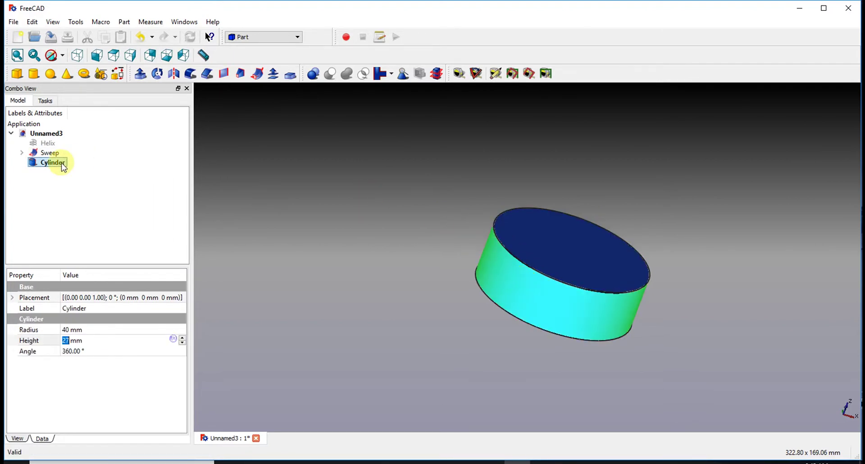
pyautogui.click(175, 189)
pyautogui.click(55, 162)
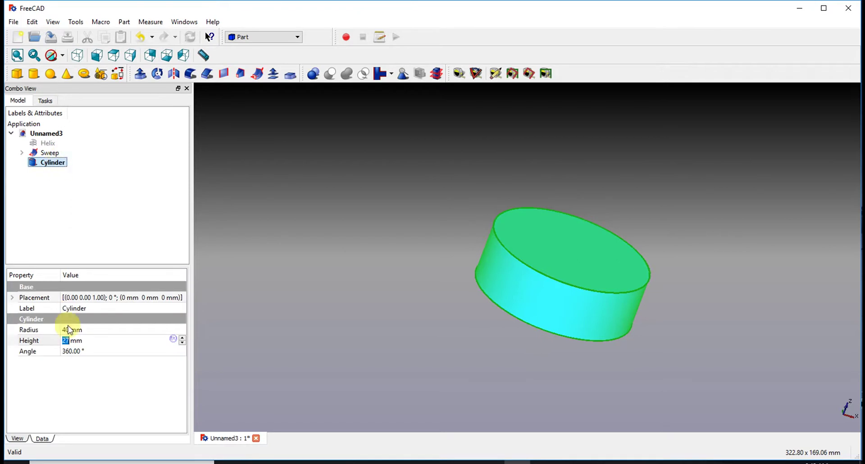
pyautogui.click(19, 437)
pyautogui.click(38, 428)
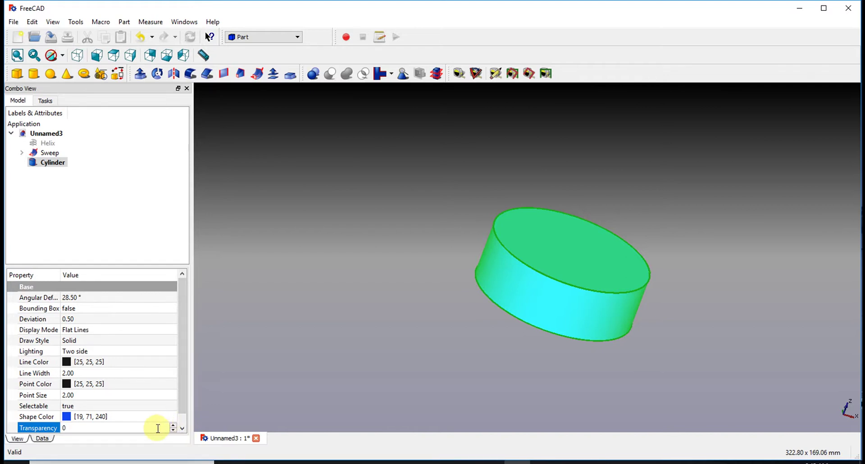
pyautogui.write('60')
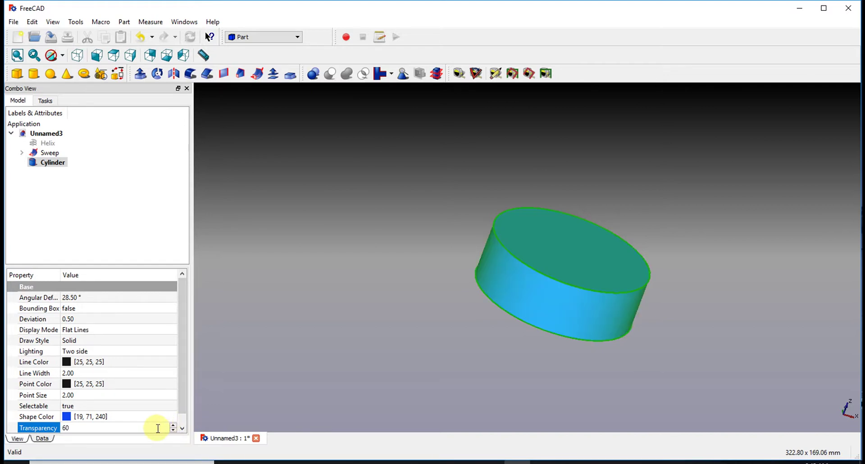
pyautogui.click(440, 382)
pyautogui.moveTo(516, 319); pyautogui.dragTo(546, 298, button='middle')
pyautogui.scroll(4, 558, 331)
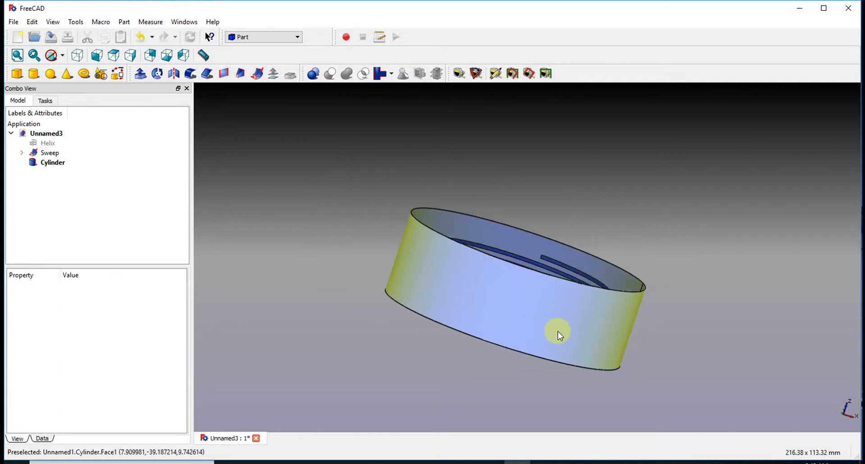
pyautogui.scroll(-1, 558, 332)
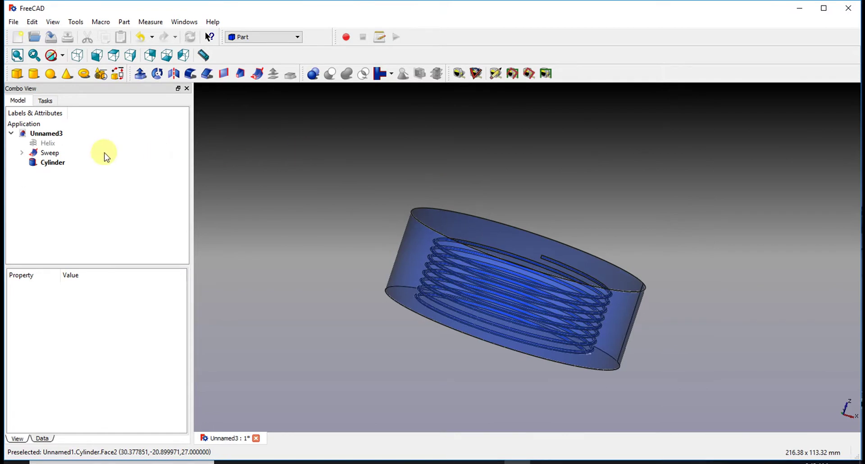
# - Raise the Sweep thread by setting its placement position z to 8 mm
pyautogui.click(50, 152)
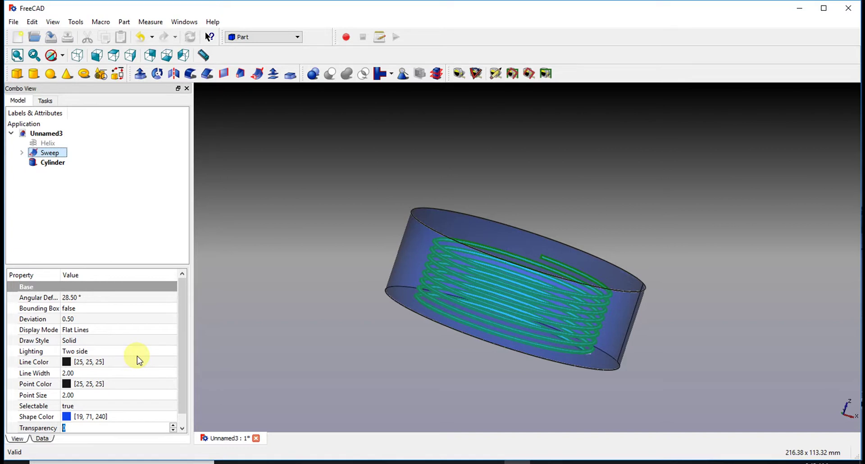
pyautogui.click(43, 438)
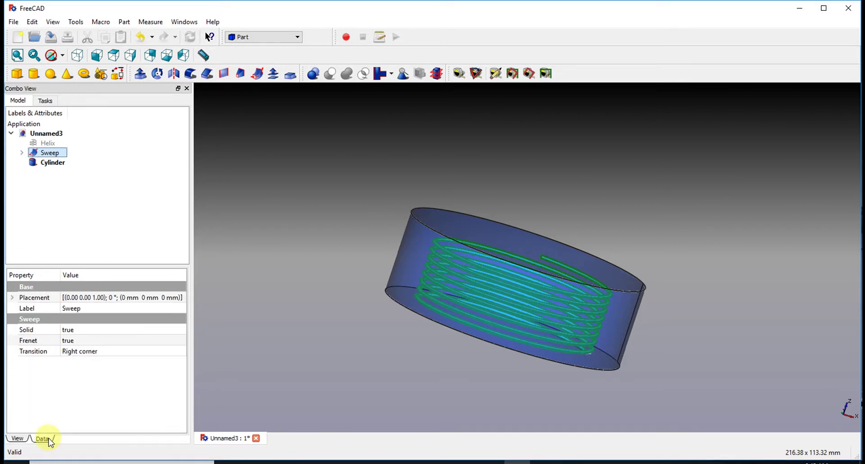
pyautogui.click(13, 297)
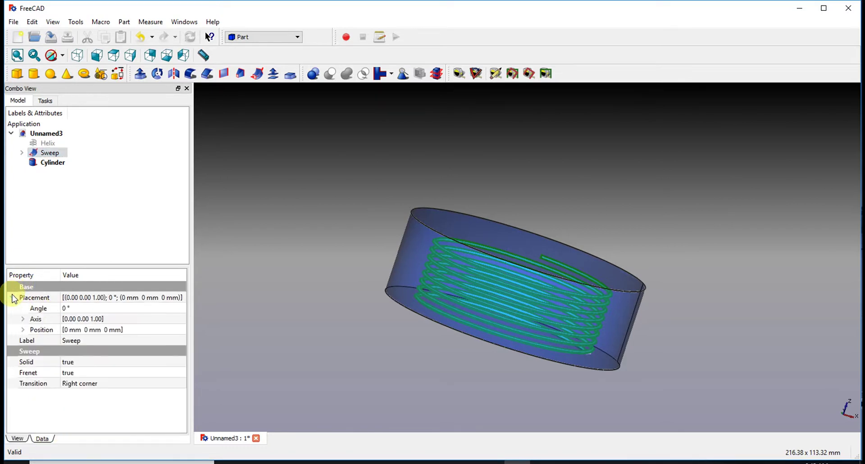
pyautogui.click(23, 329)
pyautogui.click(70, 362)
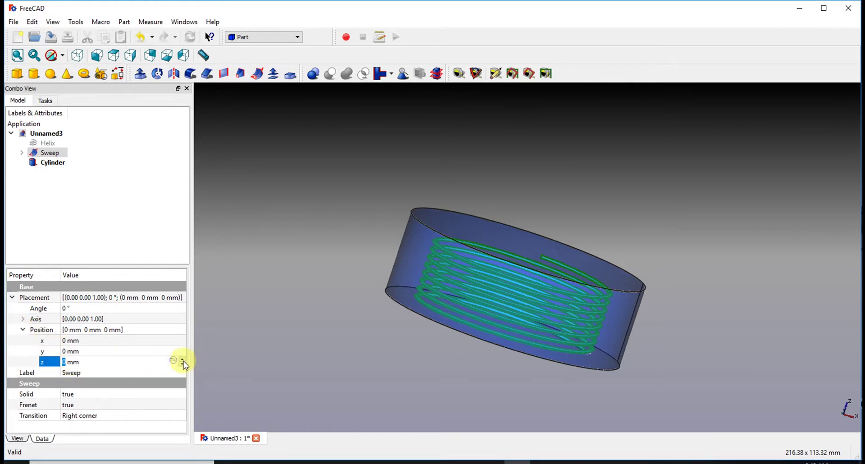
pyautogui.moveTo(183, 359); pyautogui.dragTo(181, 366)
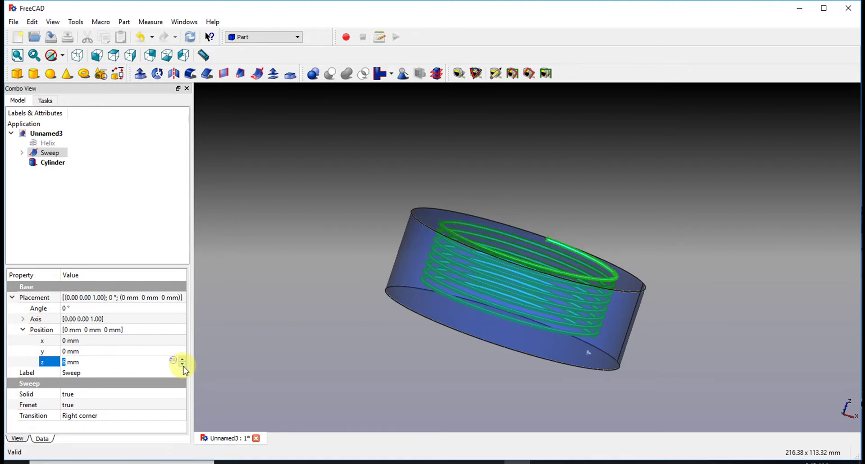
pyautogui.click(183, 360)
pyautogui.click(182, 359)
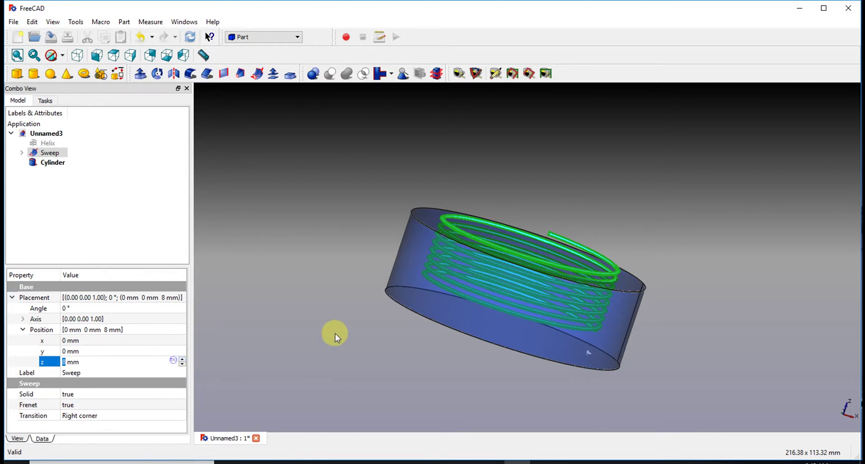
pyautogui.moveTo(434, 301); pyautogui.dragTo(426, 343, button='middle')
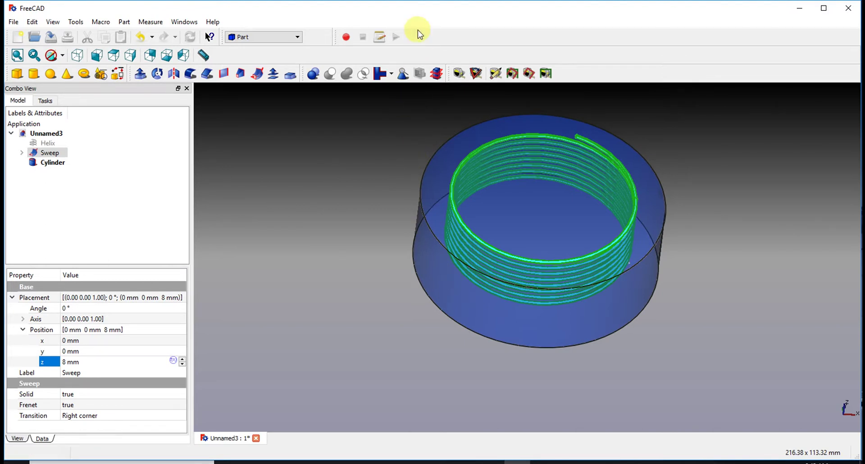
pyautogui.click(286, 144)
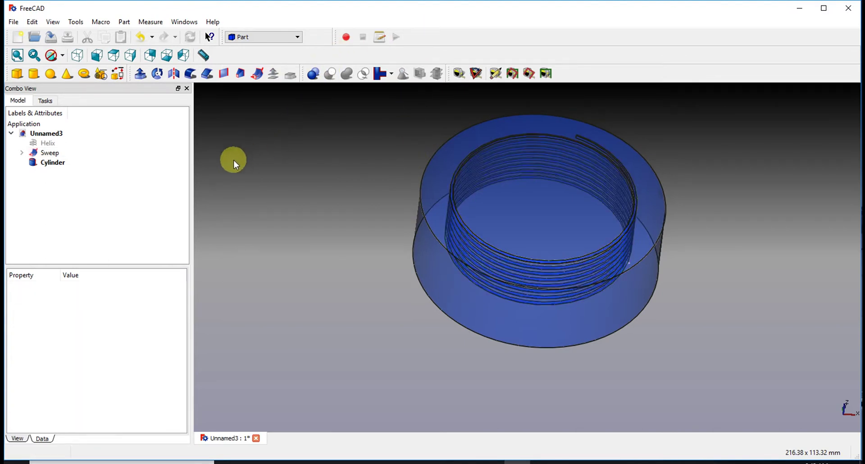
# - Subtract the Sweep thread from the cylinder with a Boolean cut, using the cylinder as the base
pyautogui.moveTo(324, 198); pyautogui.dragTo(499, 178, button='middle')
pyautogui.moveTo(364, 151); pyautogui.dragTo(298, 229, button='middle')
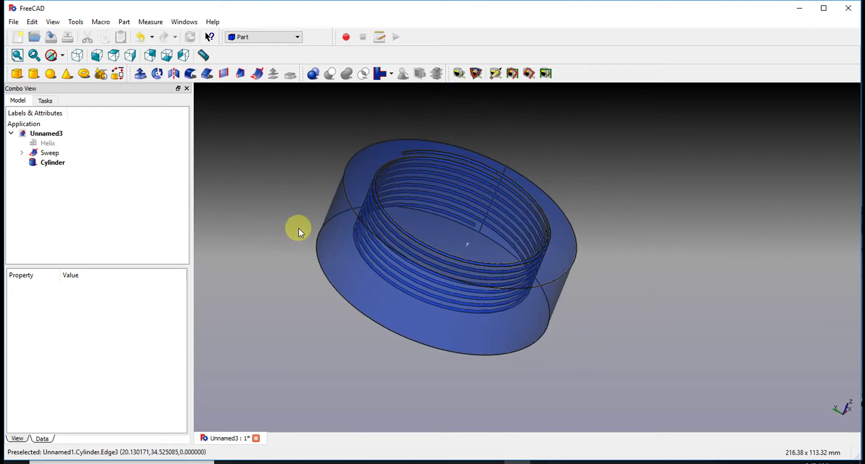
pyautogui.click(52, 162)
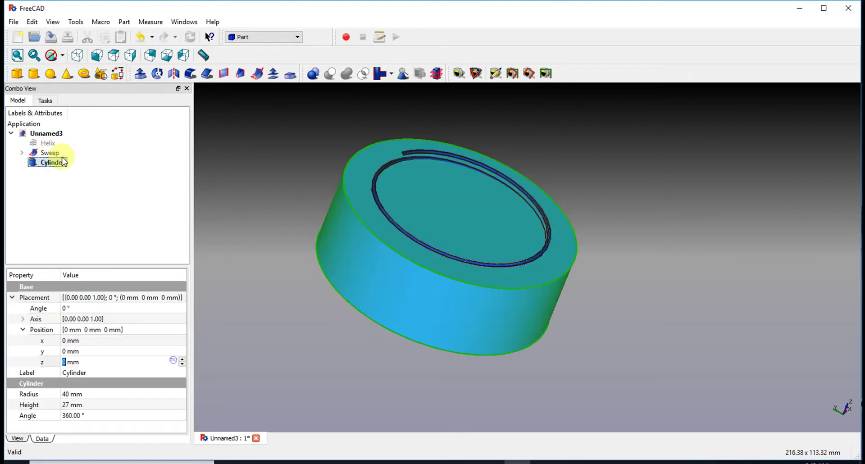
pyautogui.keyDown('ctrl'); pyautogui.click(62, 152); pyautogui.keyUp('ctrl')
pyautogui.click(173, 170)
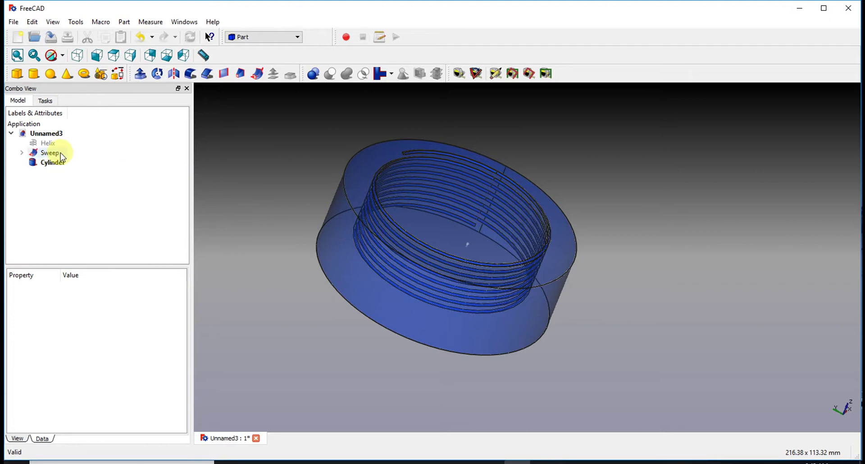
pyautogui.click(59, 165)
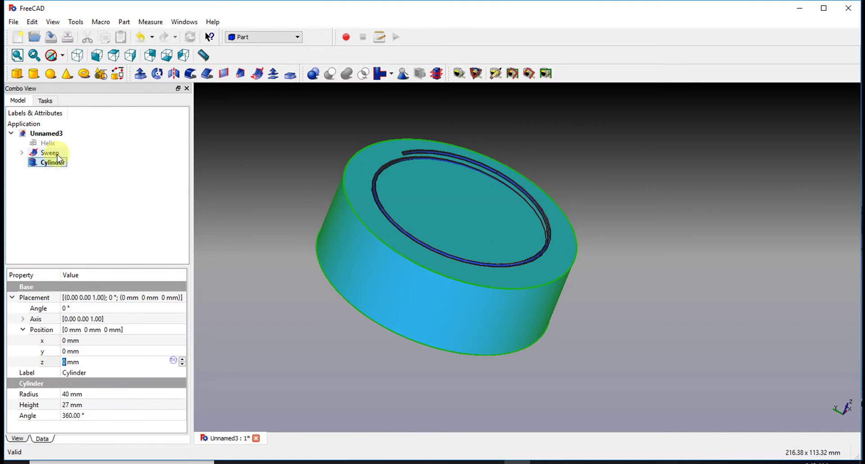
pyautogui.keyDown('ctrl'); pyautogui.click(57, 156); pyautogui.keyUp('ctrl')
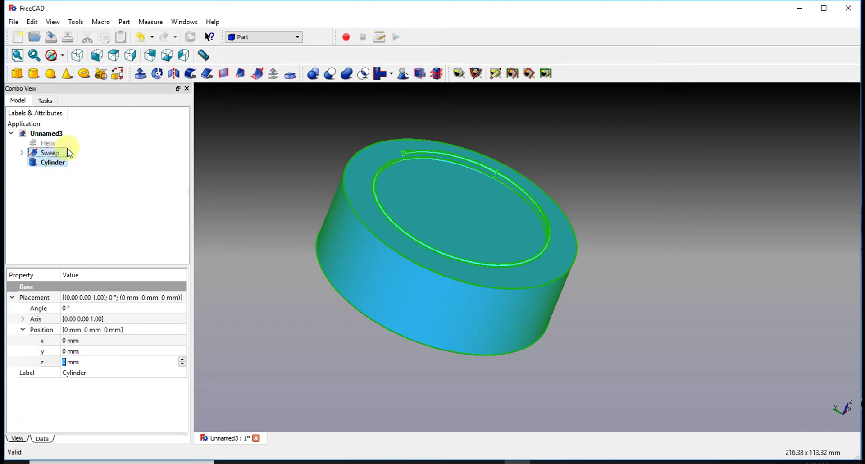
pyautogui.click(332, 75)
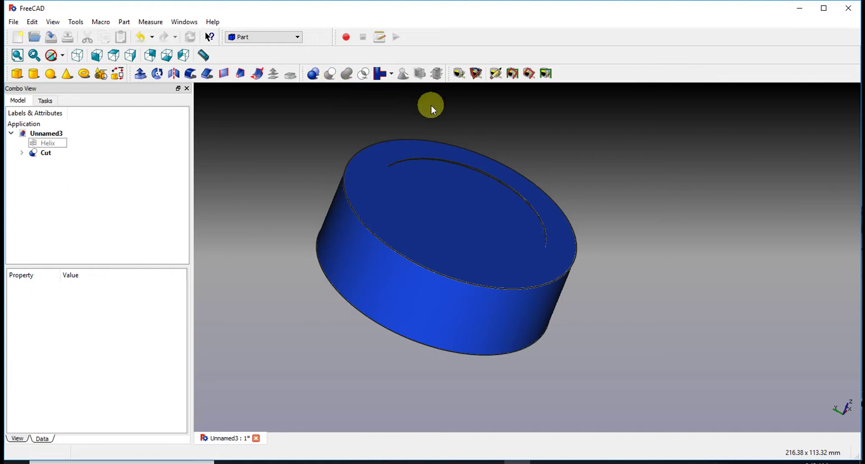
# - Inspect the groove on the cut body's upper face and set the Cut object's transparency to 60
pyautogui.moveTo(427, 158); pyautogui.dragTo(408, 151, button='middle')
pyautogui.scroll(6, 408, 152)
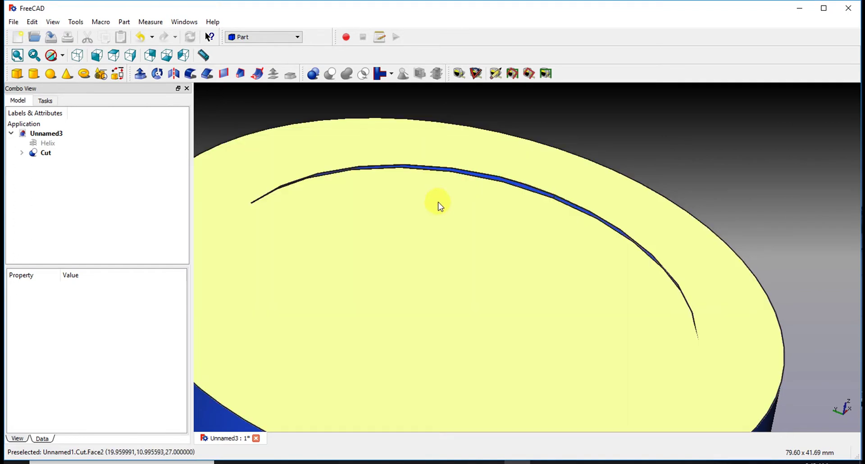
pyautogui.moveTo(440, 204); pyautogui.dragTo(456, 196, button='middle')
pyautogui.scroll(-5, 437, 200)
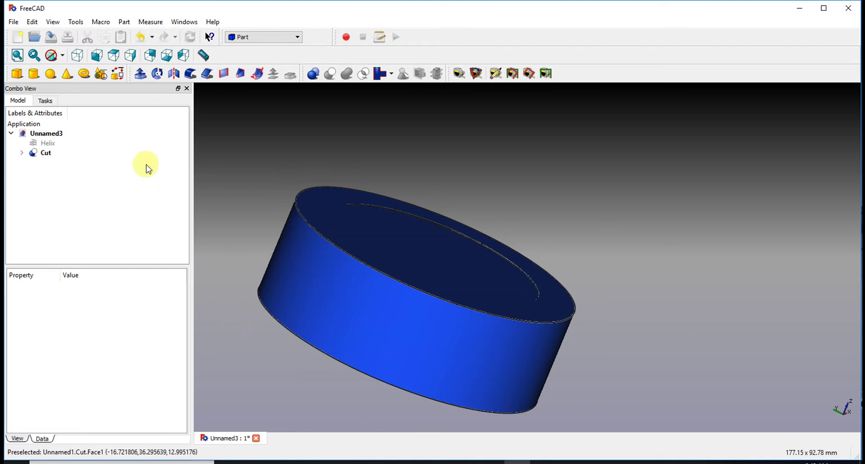
pyautogui.click(54, 152)
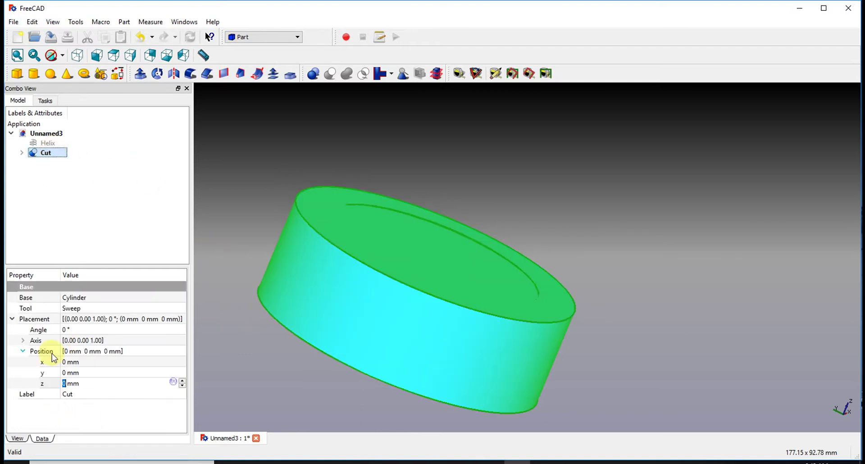
pyautogui.click(17, 438)
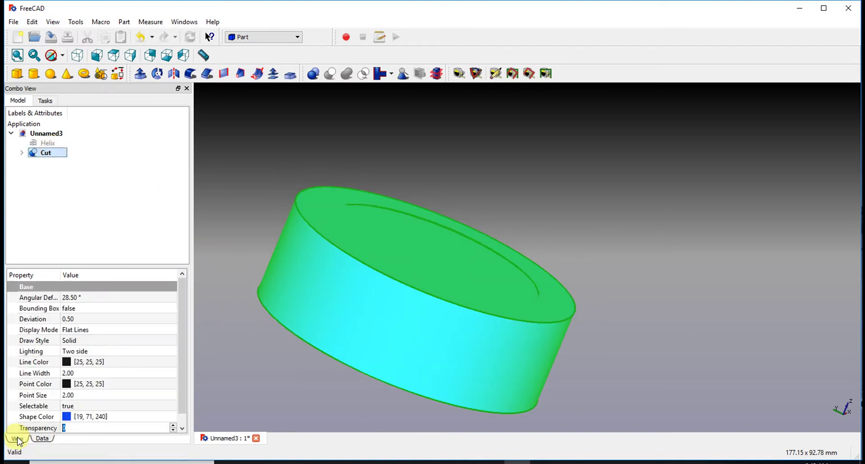
pyautogui.click(79, 428)
pyautogui.click(173, 426)
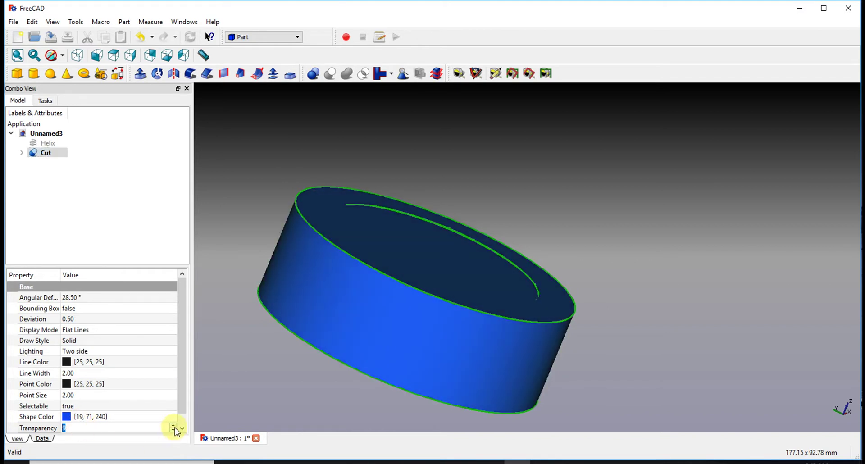
pyautogui.write('0')
pyautogui.press('Return')
pyautogui.click(258, 414)
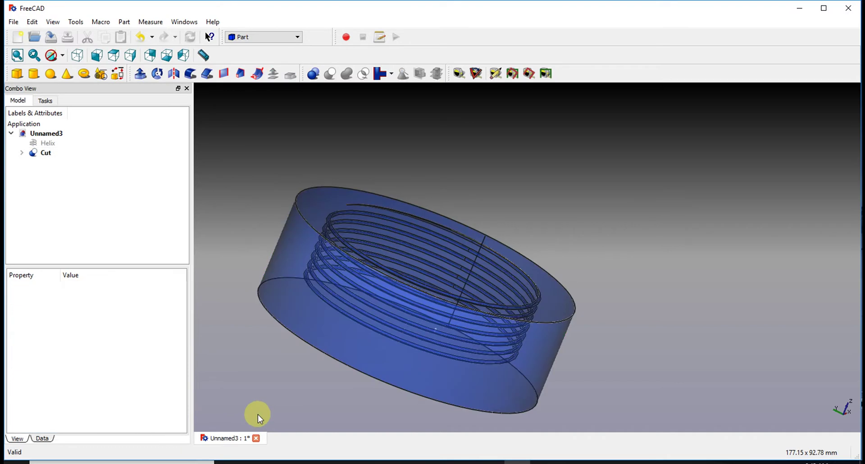
# - Examine the thread grooves inside the transparent body and delete the Cut object
pyautogui.moveTo(293, 387); pyautogui.dragTo(369, 282, button='middle')
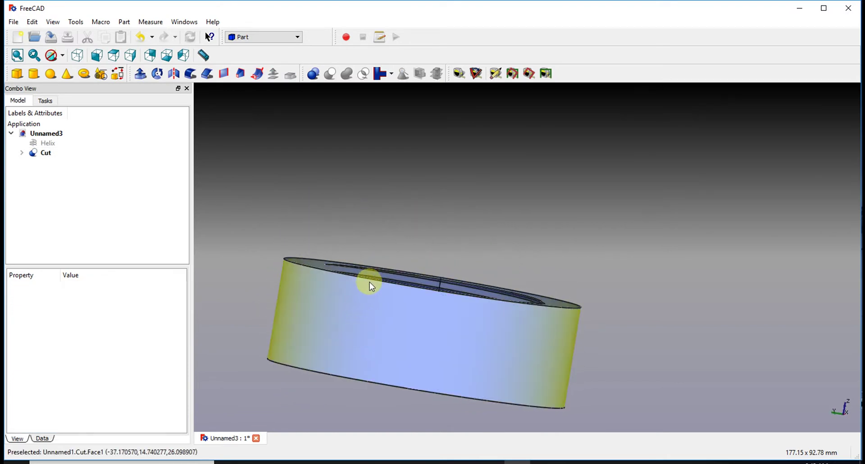
pyautogui.moveTo(282, 419); pyautogui.dragTo(377, 362, button='middle')
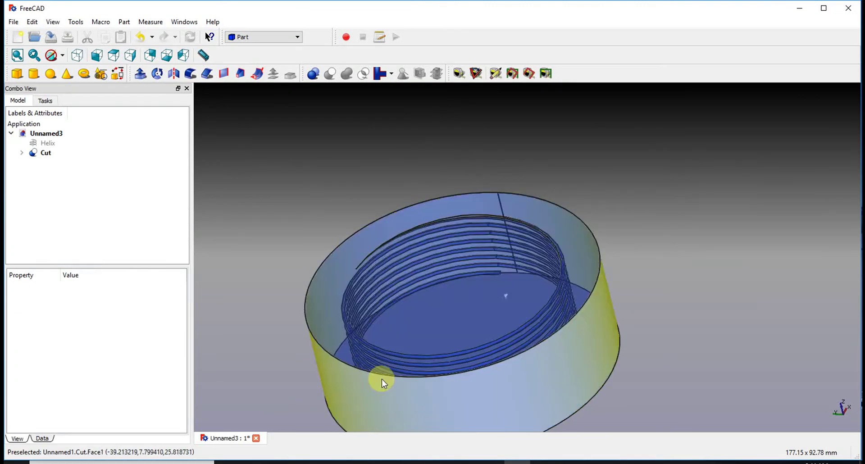
pyautogui.moveTo(570, 399); pyautogui.dragTo(521, 403, button='middle')
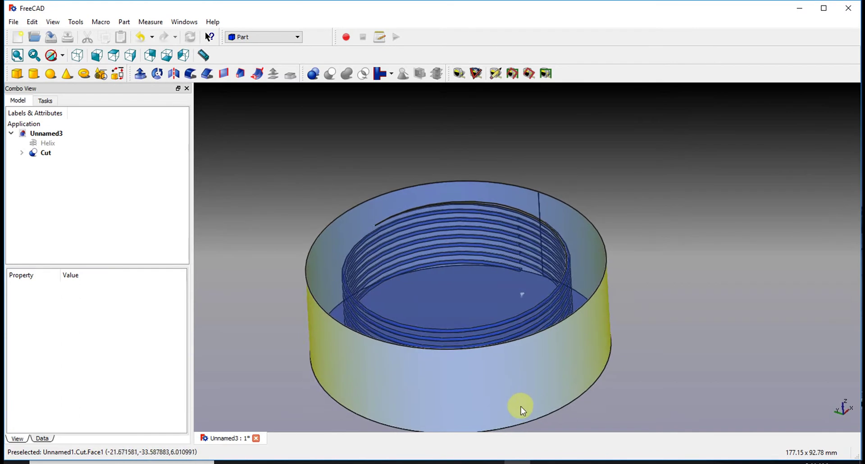
pyautogui.click(41, 153)
pyautogui.rightClick(41, 152)
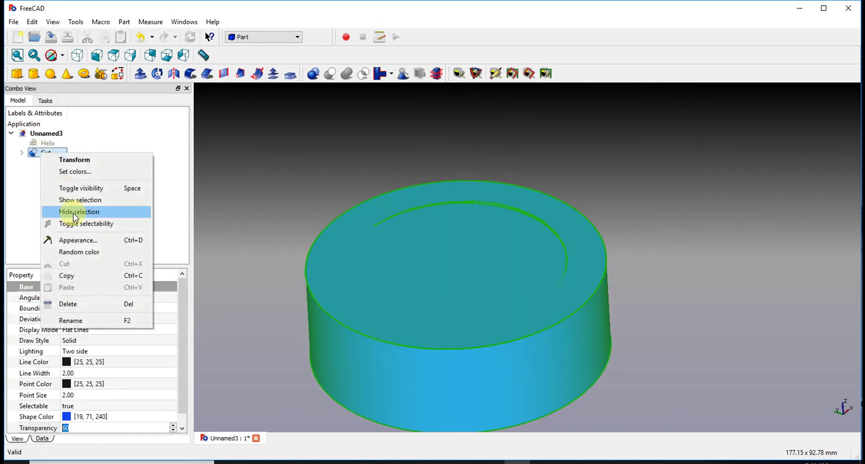
pyautogui.click(75, 302)
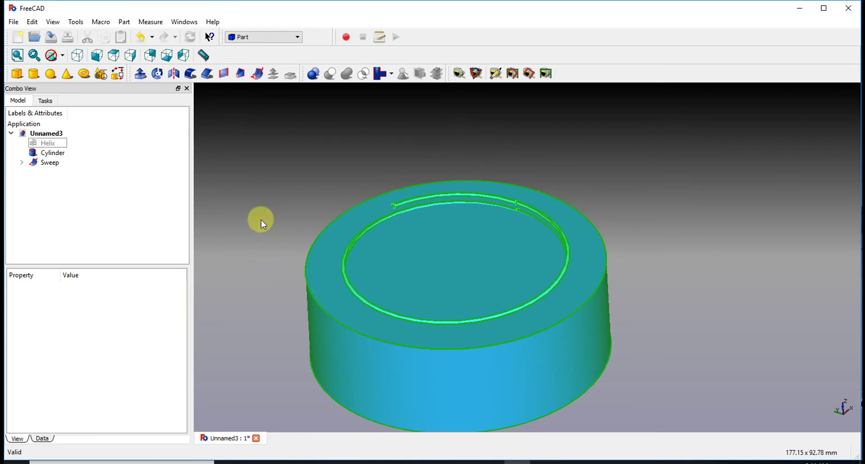
# - Check the Helix's radius in its data properties and hide the Sweep thread
pyautogui.click(62, 141)
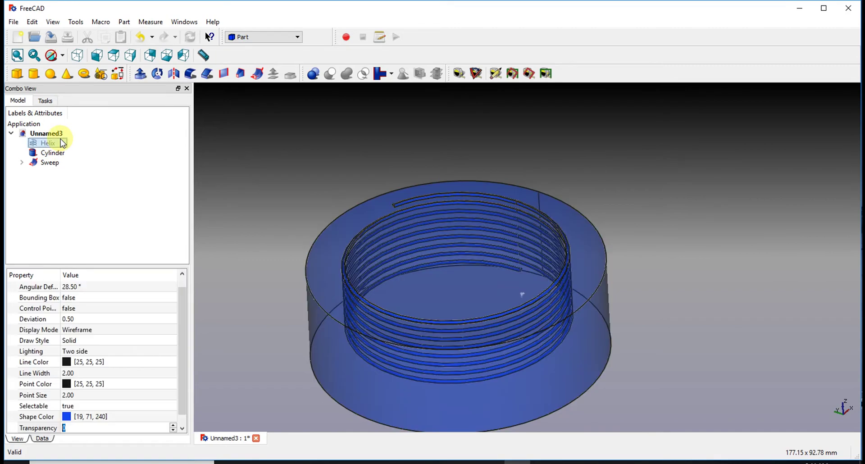
pyautogui.click(43, 439)
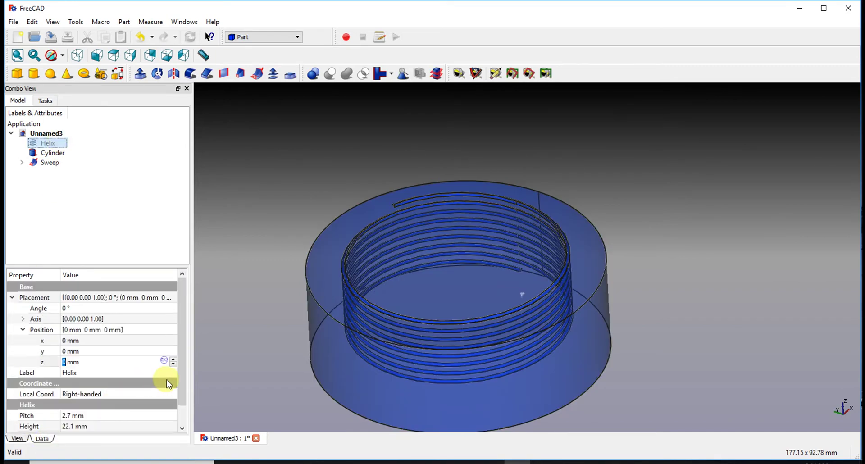
pyautogui.moveTo(179, 382); pyautogui.dragTo(170, 410)
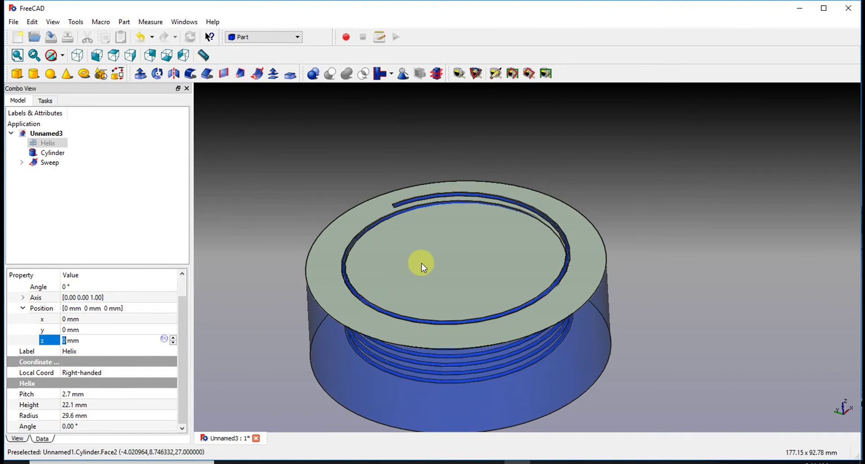
pyautogui.rightClick(62, 165)
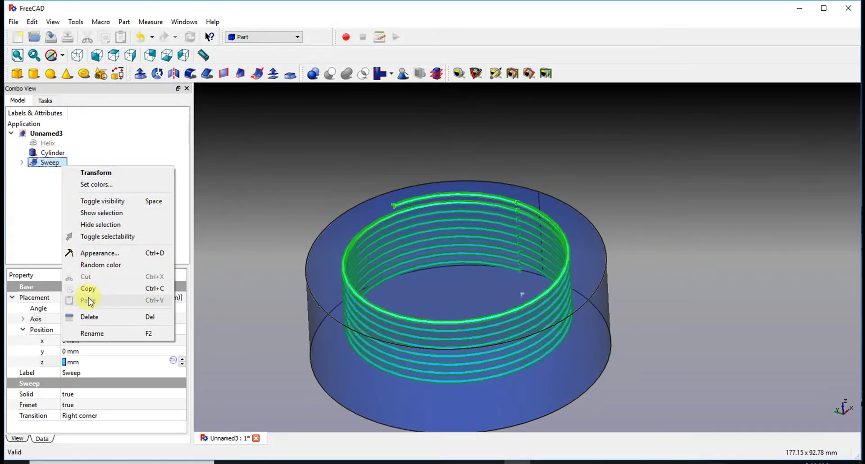
pyautogui.click(103, 201)
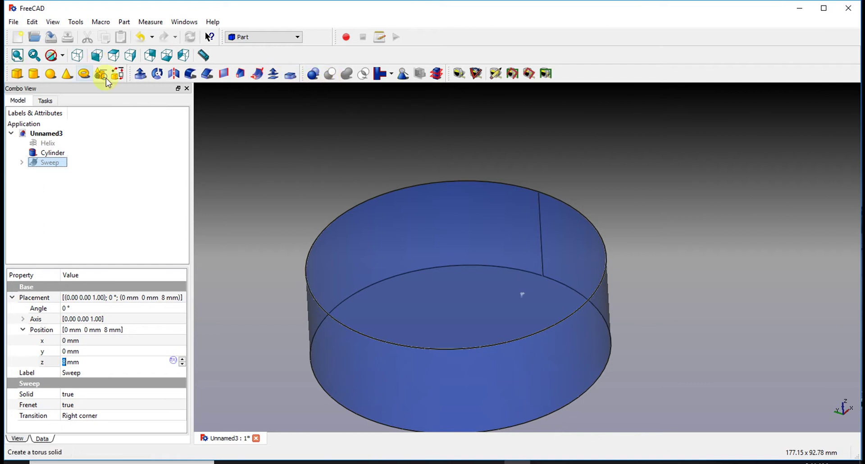
# - Switch to the Part Design workbench and create a new sketch on the cylinder's upper face
pyautogui.click(254, 38)
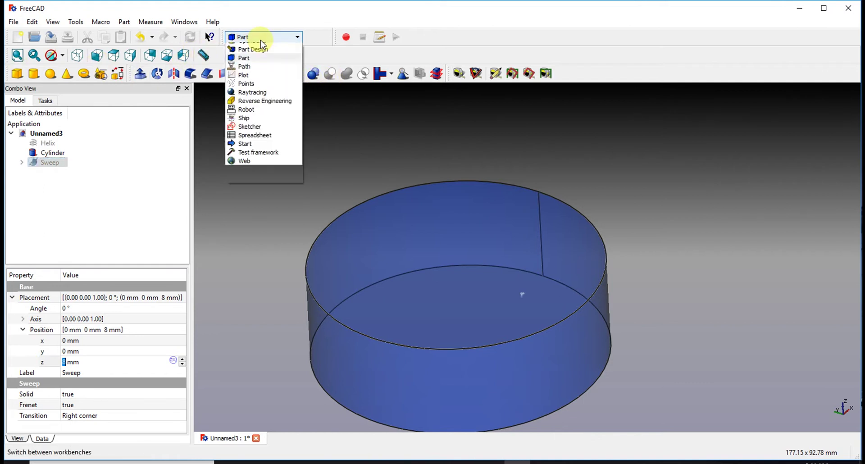
pyautogui.click(258, 134)
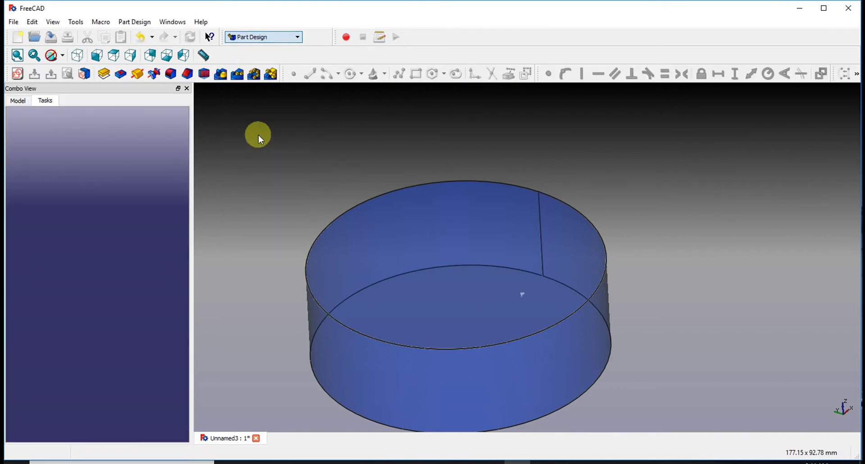
pyautogui.click(17, 74)
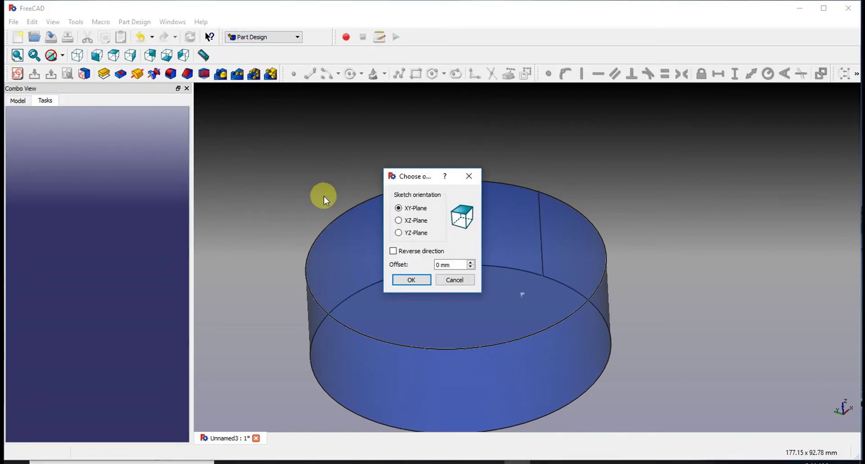
pyautogui.click(456, 279)
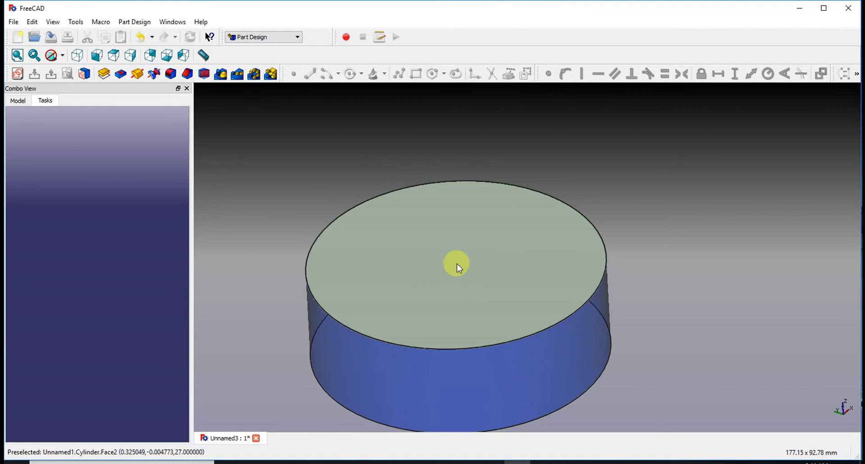
pyautogui.click(399, 169)
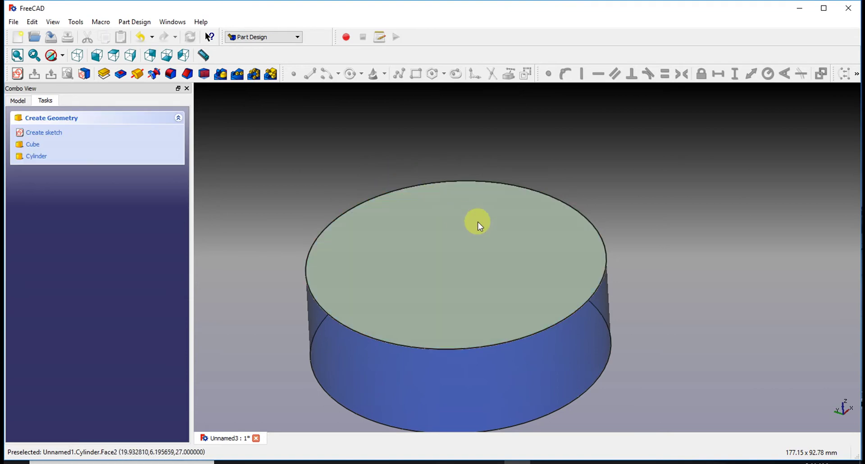
pyautogui.moveTo(477, 222); pyautogui.dragTo(471, 246, button='middle')
pyautogui.click(456, 252)
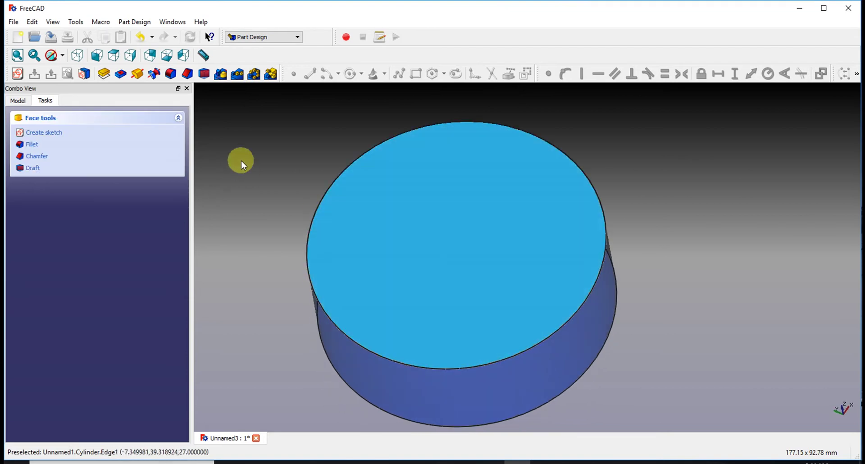
pyautogui.click(63, 131)
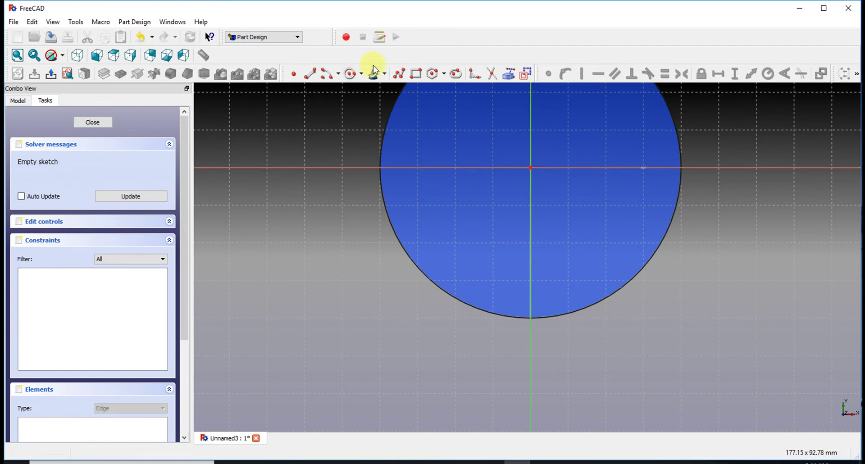
# - Draw a circle centred on the sketch origin, constrain its radius to 29.6 mm and finish the sketch
pyautogui.click(355, 74)
pyautogui.click(530, 168)
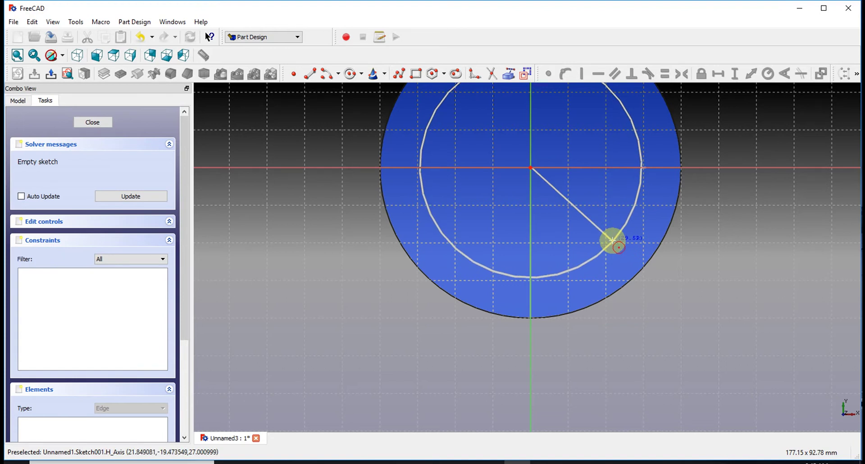
pyautogui.click(612, 240)
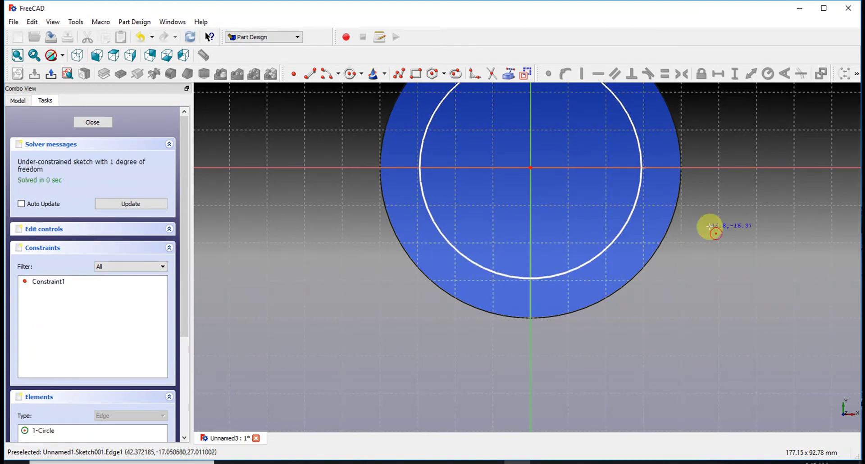
pyautogui.click(631, 218)
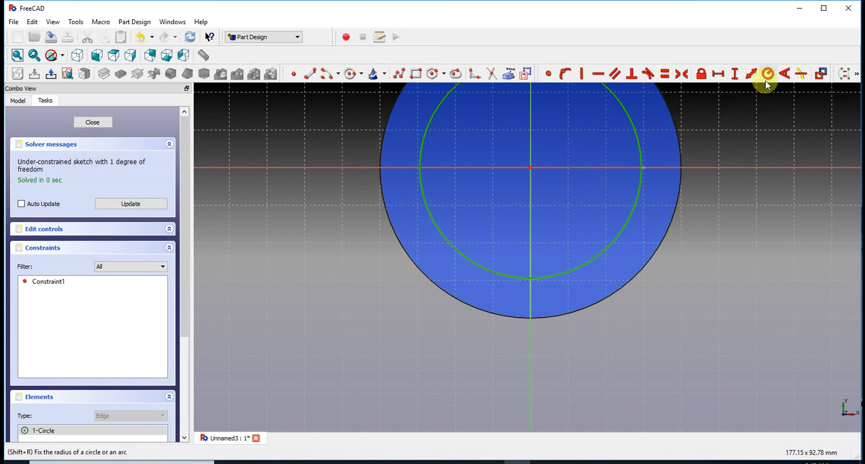
pyautogui.click(767, 78)
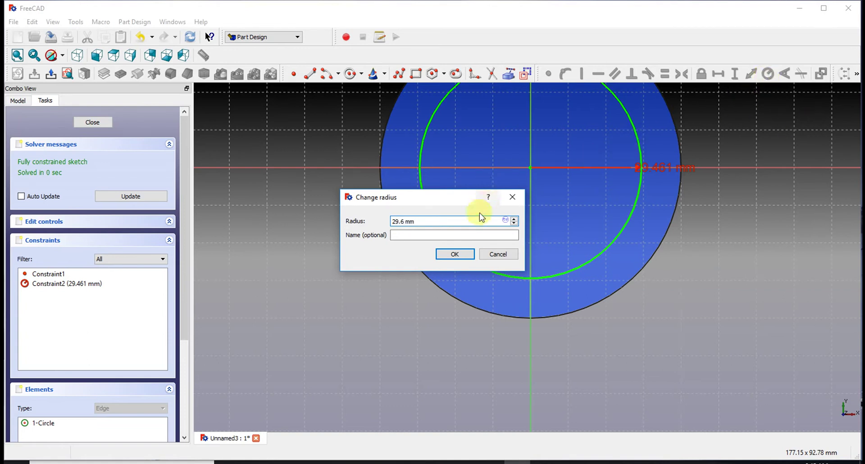
pyautogui.click(454, 254)
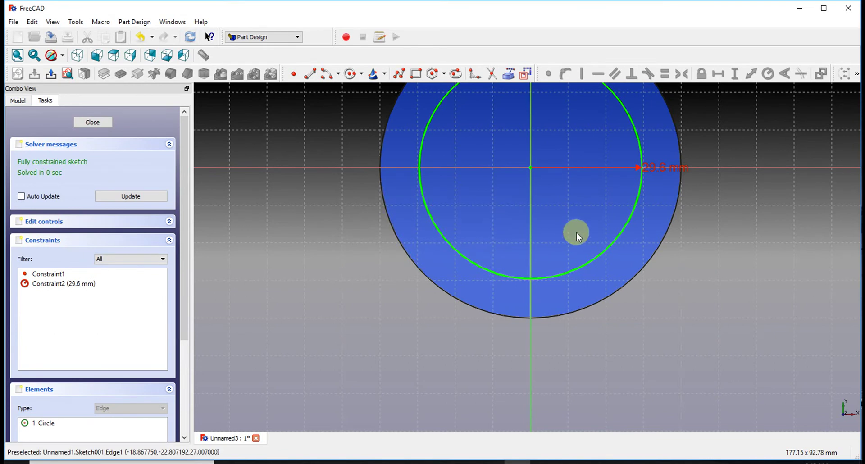
pyautogui.scroll(3, 574, 163)
pyautogui.scroll(-5, 568, 163)
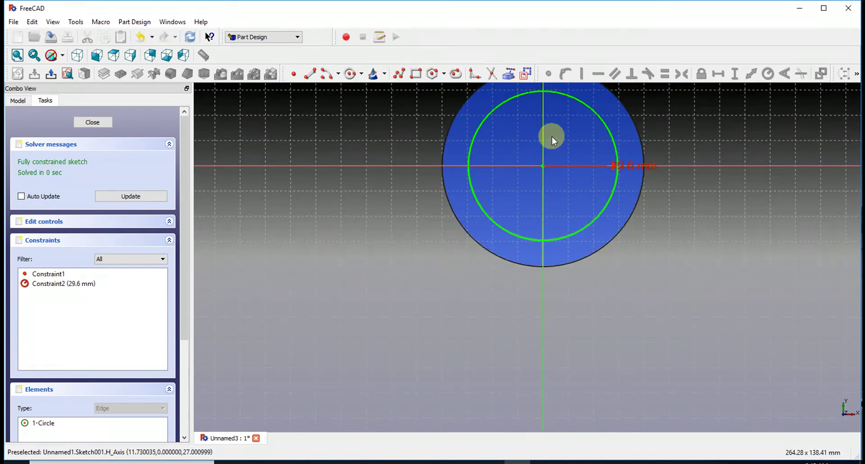
pyautogui.click(92, 123)
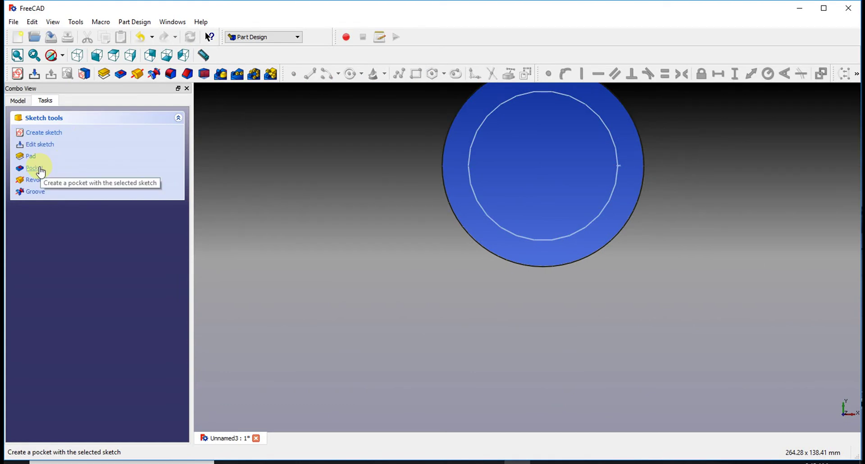
# - Pocket the circle sketch into the cylinder with a length of 23 mm
pyautogui.click(32, 168)
pyautogui.moveTo(353, 181); pyautogui.dragTo(373, 163, button='middle')
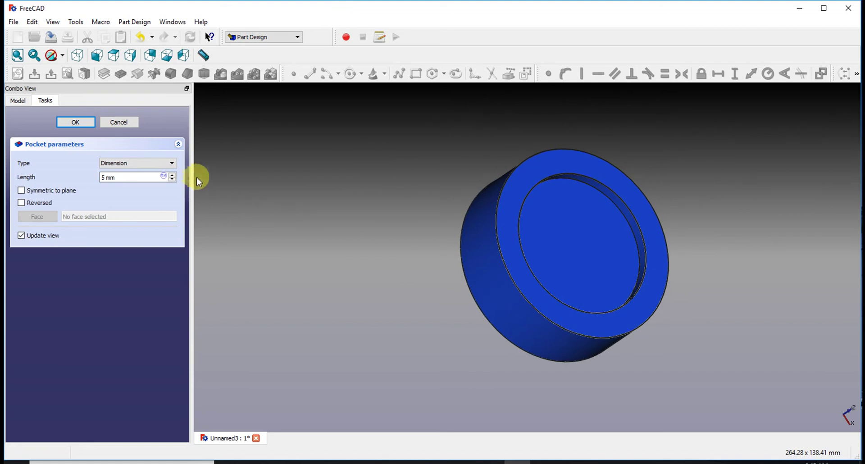
pyautogui.click(172, 175)
pyautogui.click(172, 175)
pyautogui.click(172, 175)
pyautogui.click(172, 175)
pyautogui.click(172, 174)
pyautogui.click(172, 174)
pyautogui.click(172, 174)
pyautogui.click(172, 175)
pyautogui.click(172, 175)
pyautogui.click(172, 175)
pyautogui.click(172, 175)
pyautogui.click(172, 175)
pyautogui.click(172, 175)
pyautogui.click(172, 175)
pyautogui.click(172, 175)
pyautogui.click(172, 175)
pyautogui.click(172, 174)
pyautogui.click(172, 174)
pyautogui.click(172, 175)
pyautogui.click(171, 180)
pyautogui.click(171, 179)
pyautogui.click(170, 180)
pyautogui.click(171, 179)
pyautogui.click(170, 179)
pyautogui.click(171, 179)
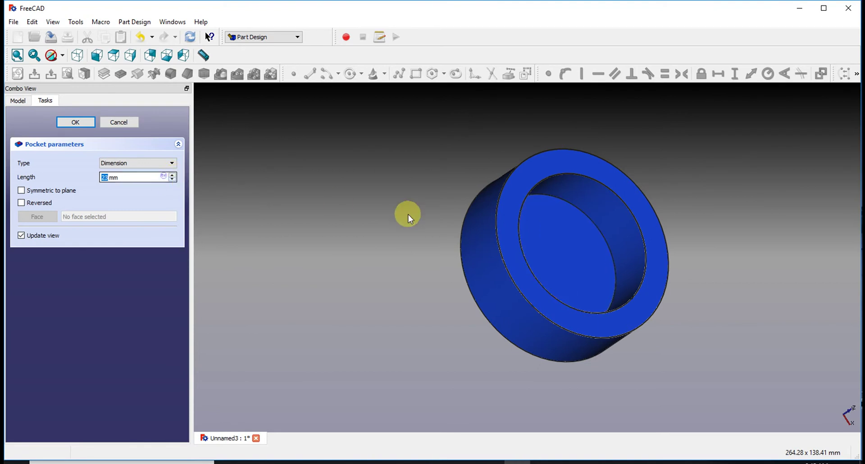
pyautogui.click(92, 126)
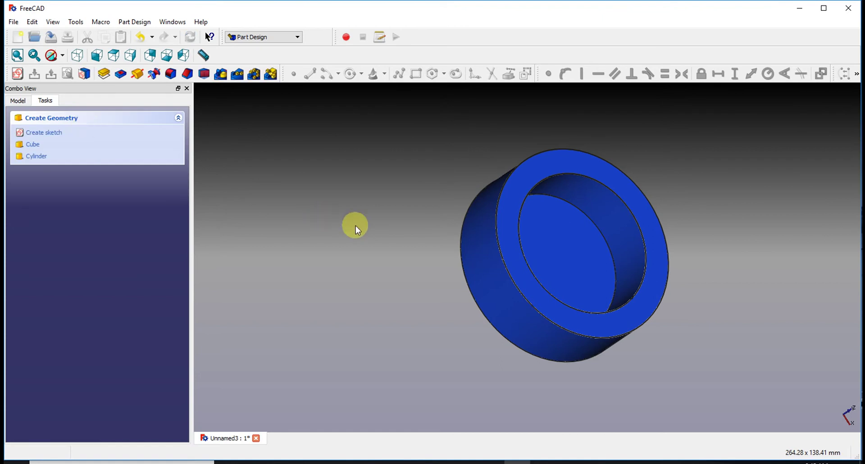
# - Make the Sweep thread visible again and inspect how it sits in the pocket's wall
pyautogui.moveTo(517, 255); pyautogui.dragTo(449, 218, button='middle')
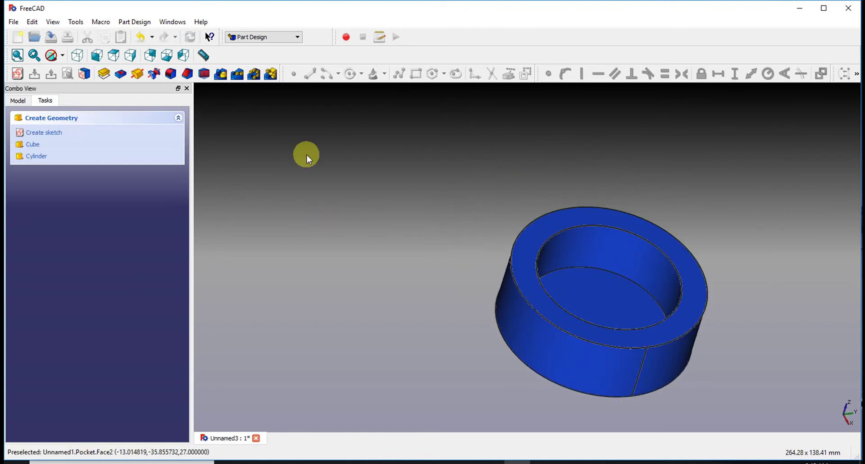
pyautogui.click(18, 56)
pyautogui.moveTo(457, 211); pyautogui.dragTo(417, 198, button='middle')
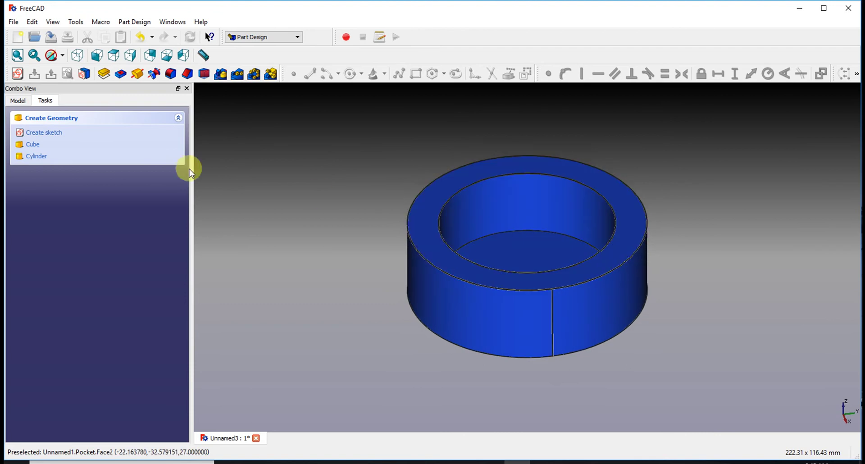
pyautogui.click(18, 101)
pyautogui.click(60, 163)
pyautogui.rightClick(60, 162)
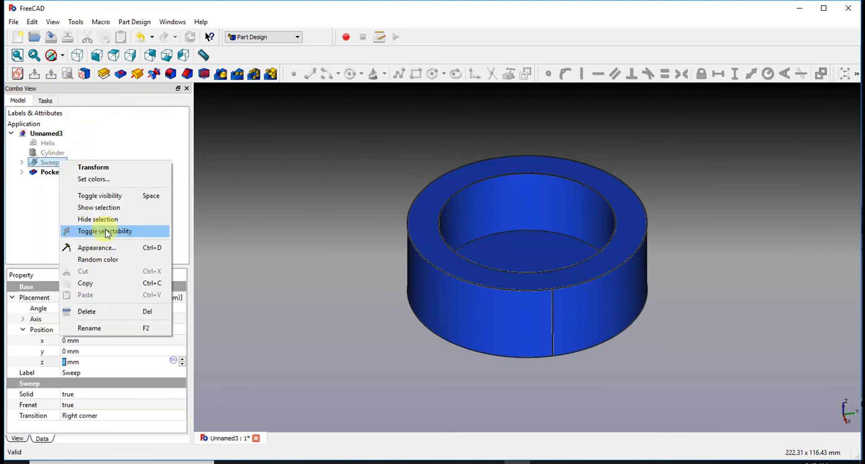
pyautogui.click(117, 201)
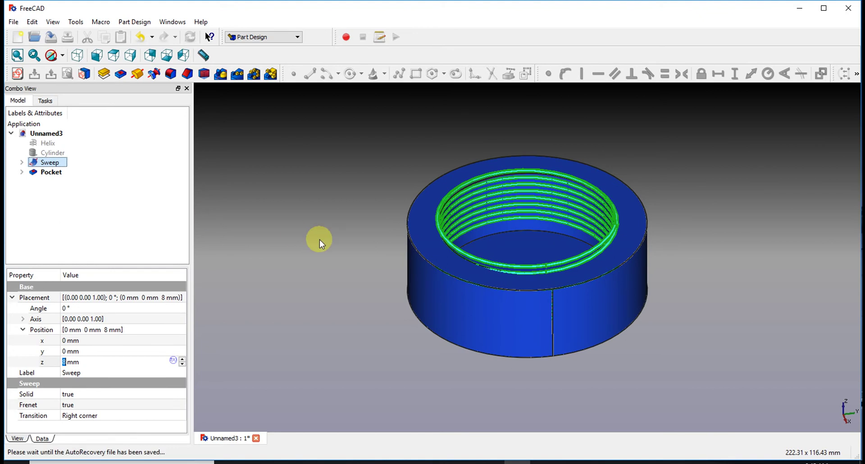
pyautogui.scroll(-2, 495, 279)
pyautogui.moveTo(512, 261)
pyautogui.mouseDown(button='middle')
pyautogui.moveTo(517, 230)
pyautogui.moveTo(511, 272)
pyautogui.mouseUp(button='middle')
pyautogui.click(571, 164)
pyautogui.scroll(4, 572, 164)
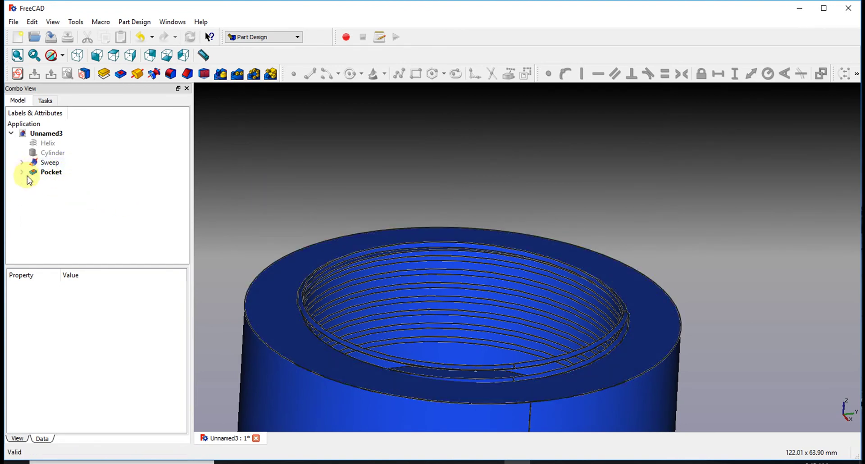
# - Subtract the Sweep thread from the Pocket body with a Boolean cut in the Part workbench, using the Pocket as the base
pyautogui.click(51, 172)
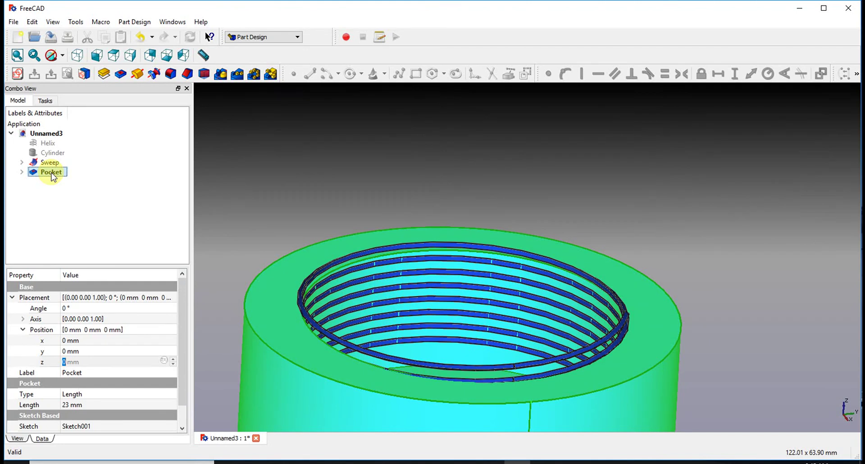
pyautogui.keyDown('ctrl'); pyautogui.click(50, 163); pyautogui.keyUp('ctrl')
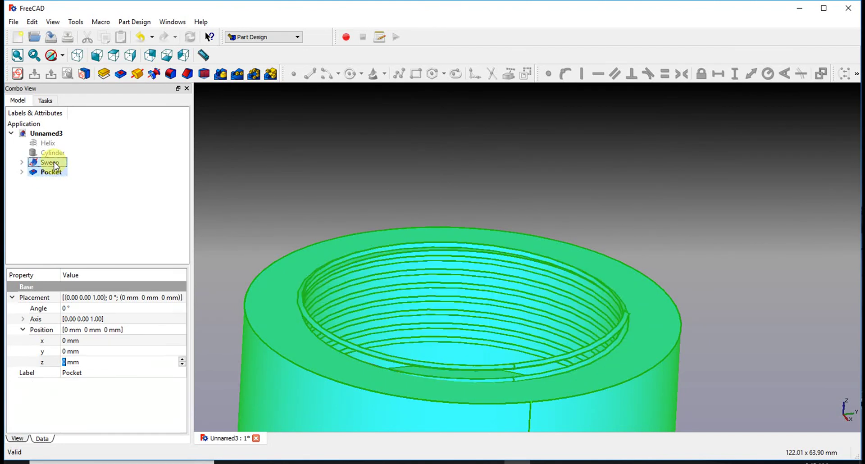
pyautogui.click(285, 39)
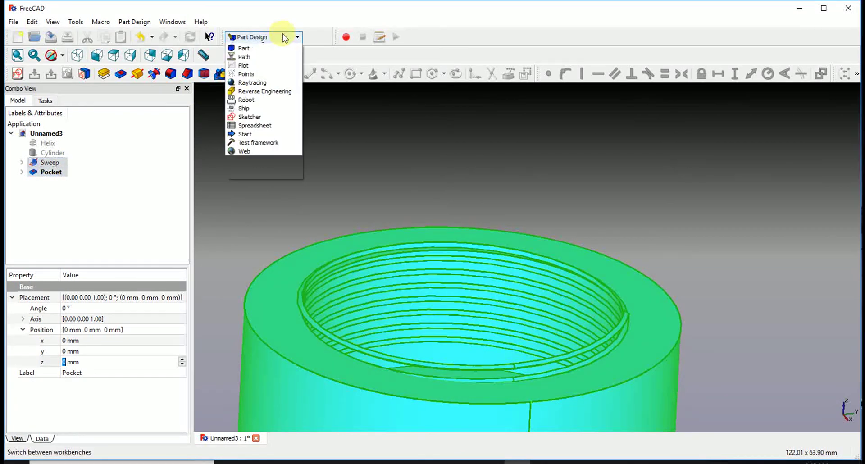
pyautogui.click(241, 142)
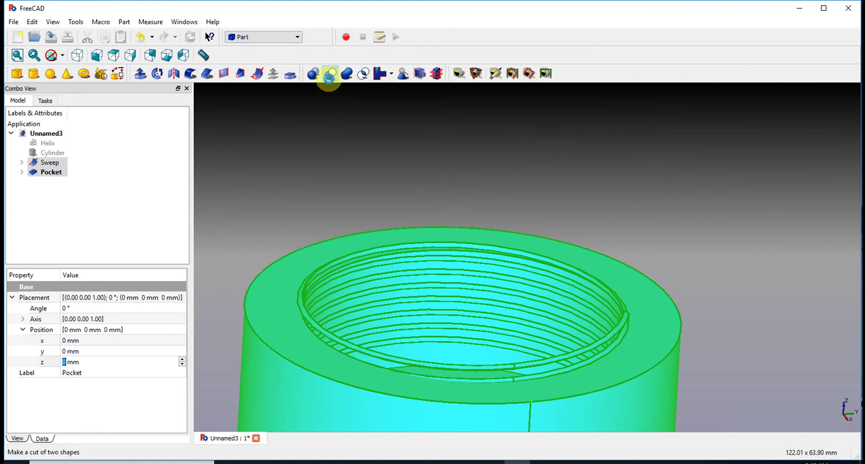
pyautogui.click(329, 75)
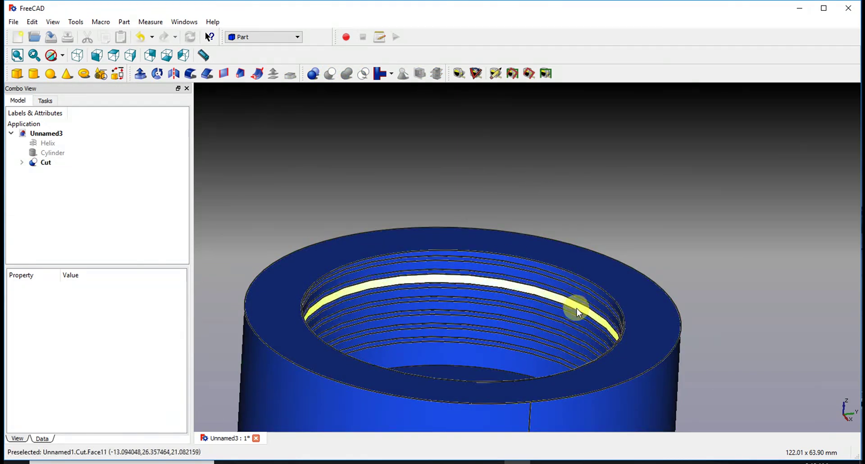
# - Examine the internal thread grooves along the bore wall of the cut body from several angles
pyautogui.moveTo(476, 325); pyautogui.dragTo(488, 379, button='middle')
pyautogui.scroll(3, 487, 373)
pyautogui.scroll(-3, 487, 373)
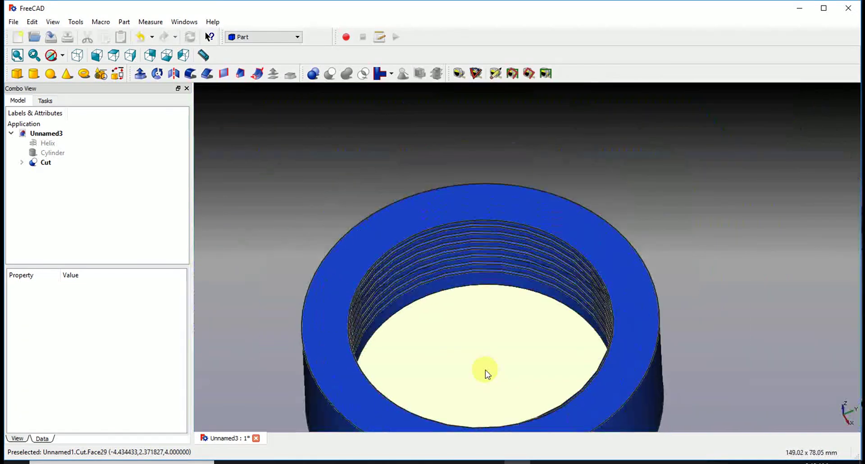
pyautogui.scroll(-5, 461, 390)
pyautogui.moveTo(460, 388); pyautogui.dragTo(490, 307, button='middle')
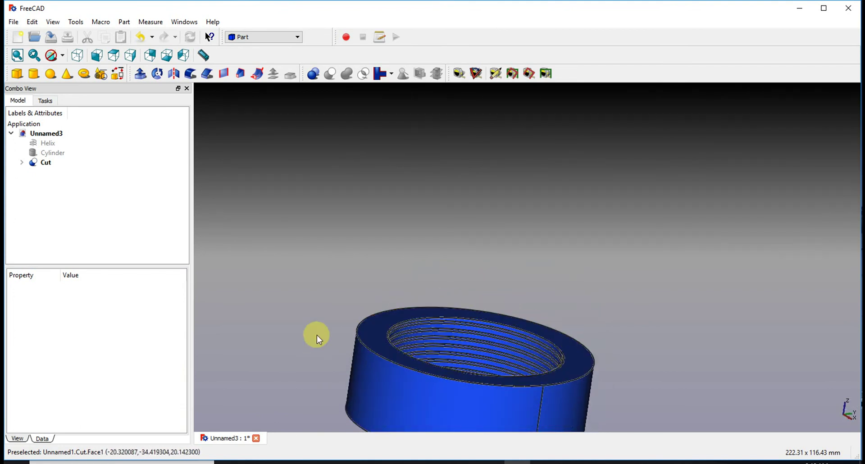
pyautogui.click(17, 55)
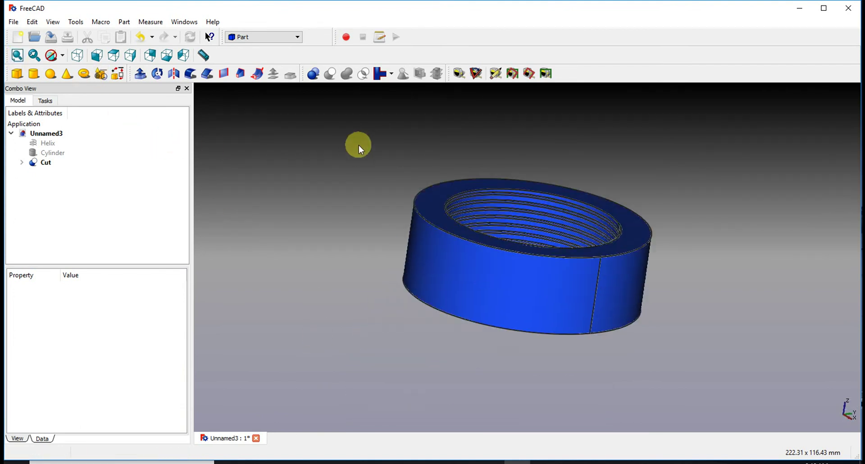
pyautogui.moveTo(398, 209); pyautogui.dragTo(411, 234, button='middle')
pyautogui.scroll(5, 533, 236)
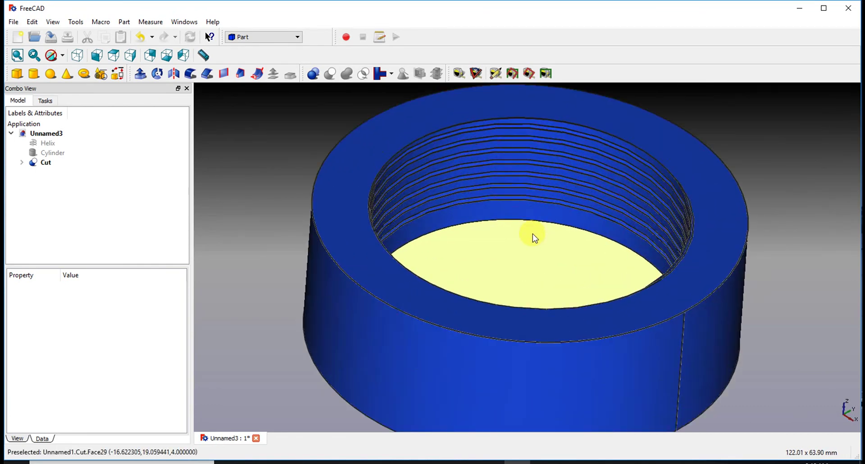
pyautogui.moveTo(489, 225); pyautogui.dragTo(502, 204, button='middle')
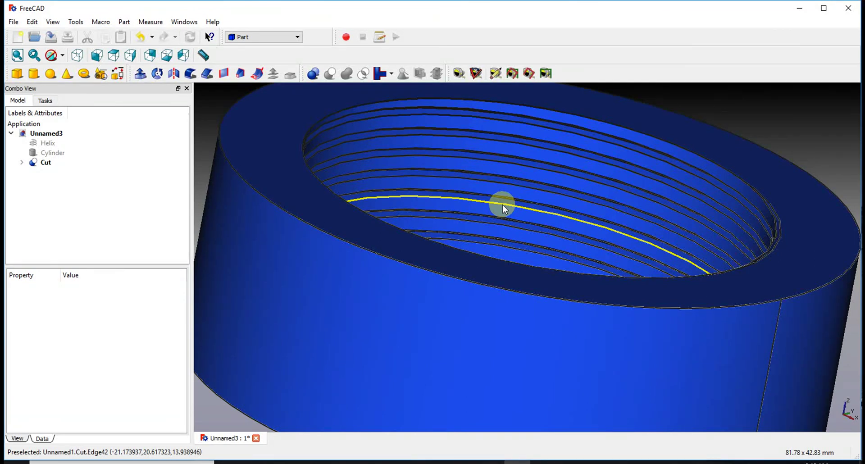
pyautogui.moveTo(494, 222); pyautogui.dragTo(511, 250, button='middle')
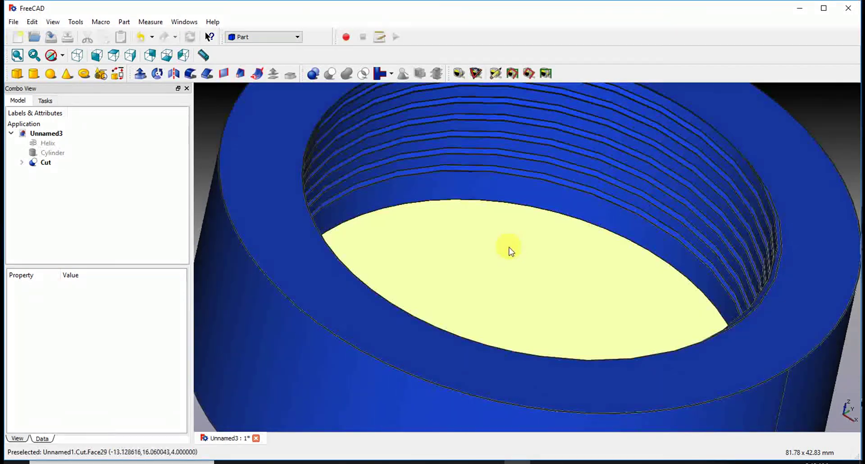
pyautogui.moveTo(547, 210); pyautogui.dragTo(460, 182, button='middle')
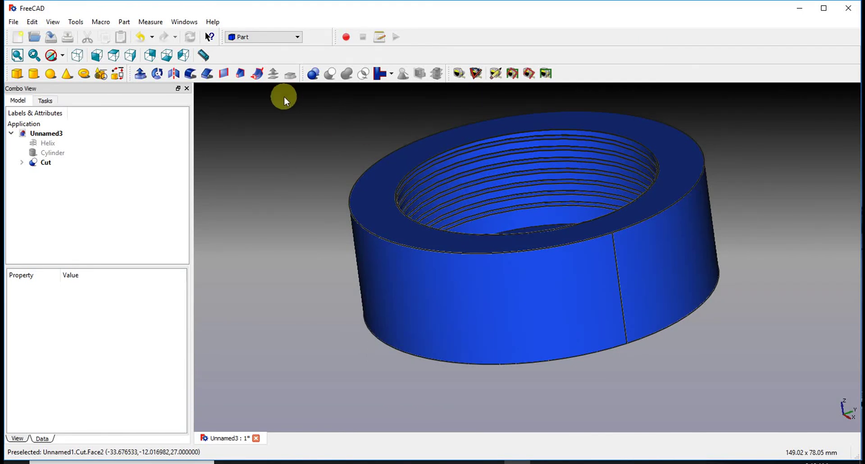